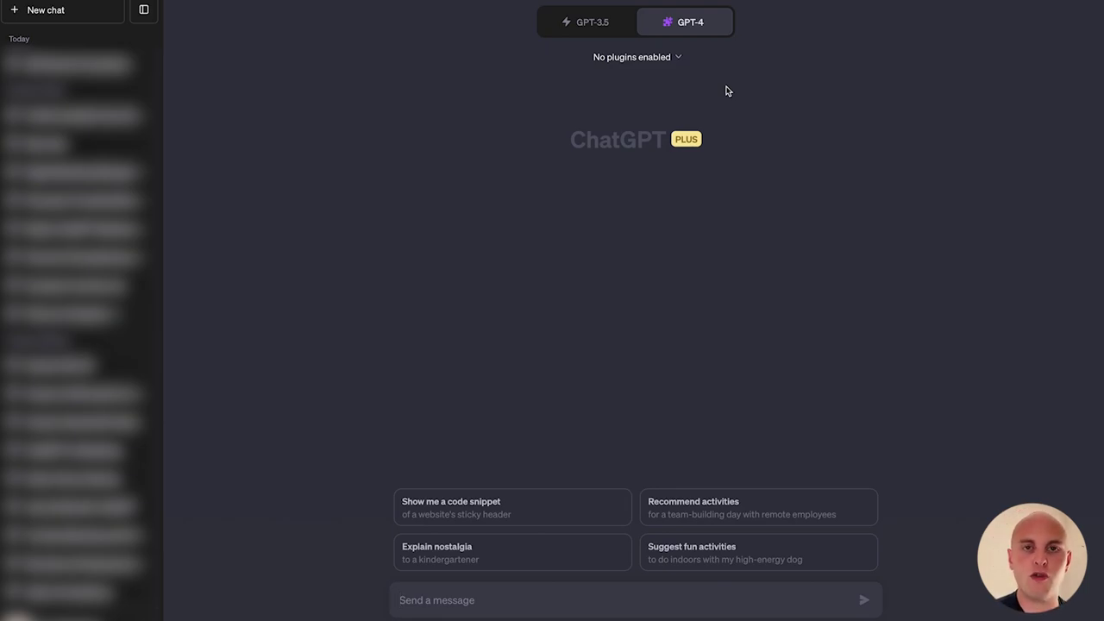
# Send the prompt "Write a short promotional email to a student to encourage them to buy an iPhone".
pyautogui.write('Write a short promotional email to a student to encourage them to buy an iPhone')
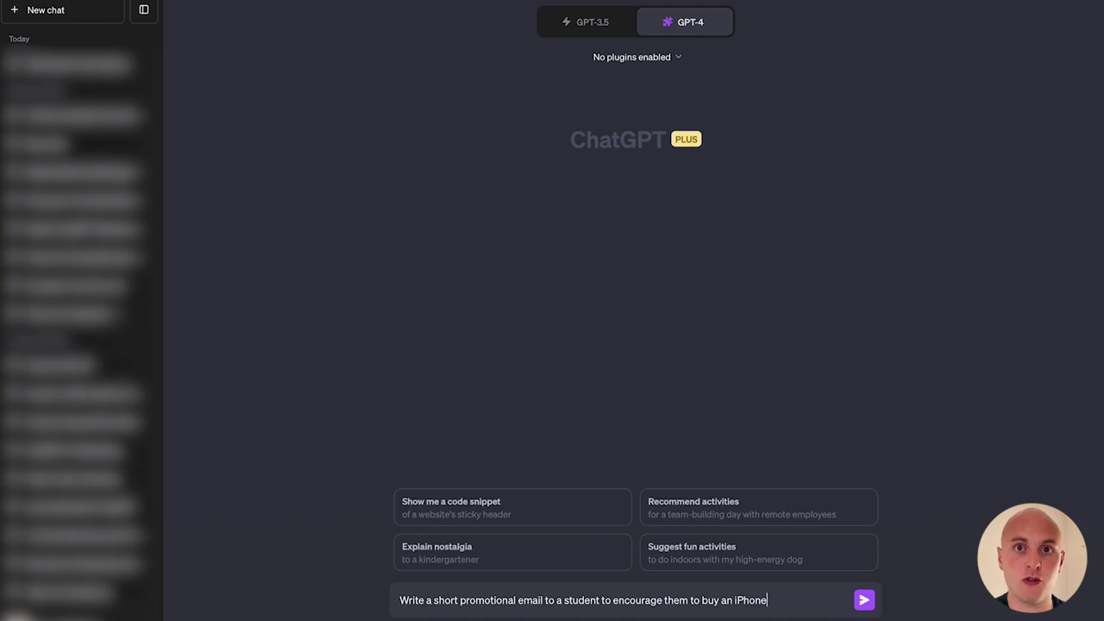
pyautogui.press('Return')
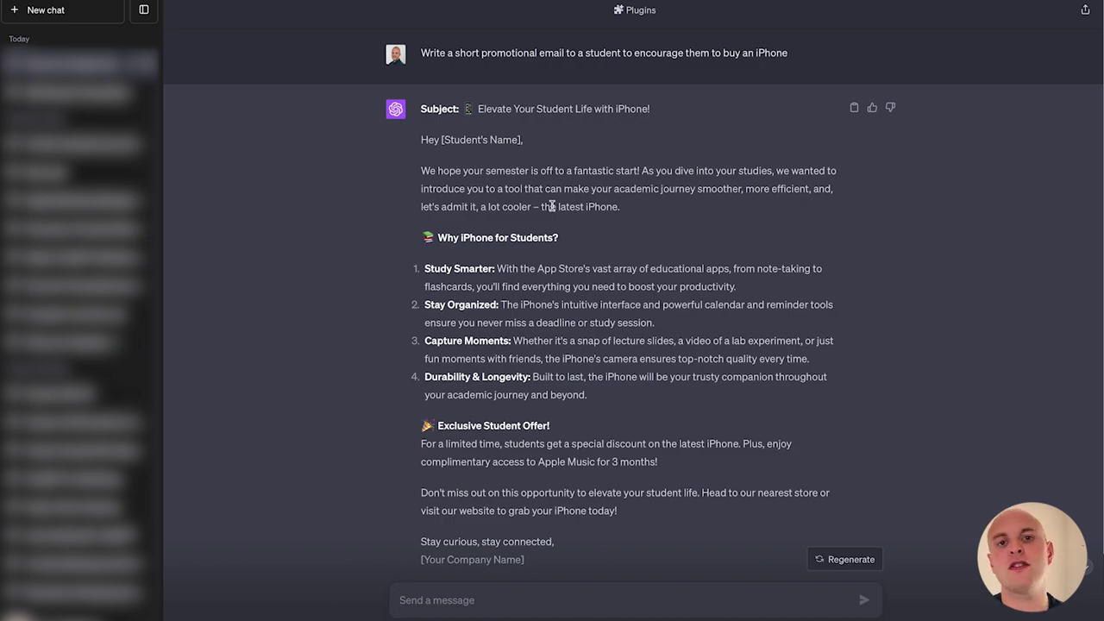
# Edit the email prompt to begin with "Act as a persuasive copywriter,", resubmit it and compare the response with the earlier version.
pyautogui.moveTo(854, 54)
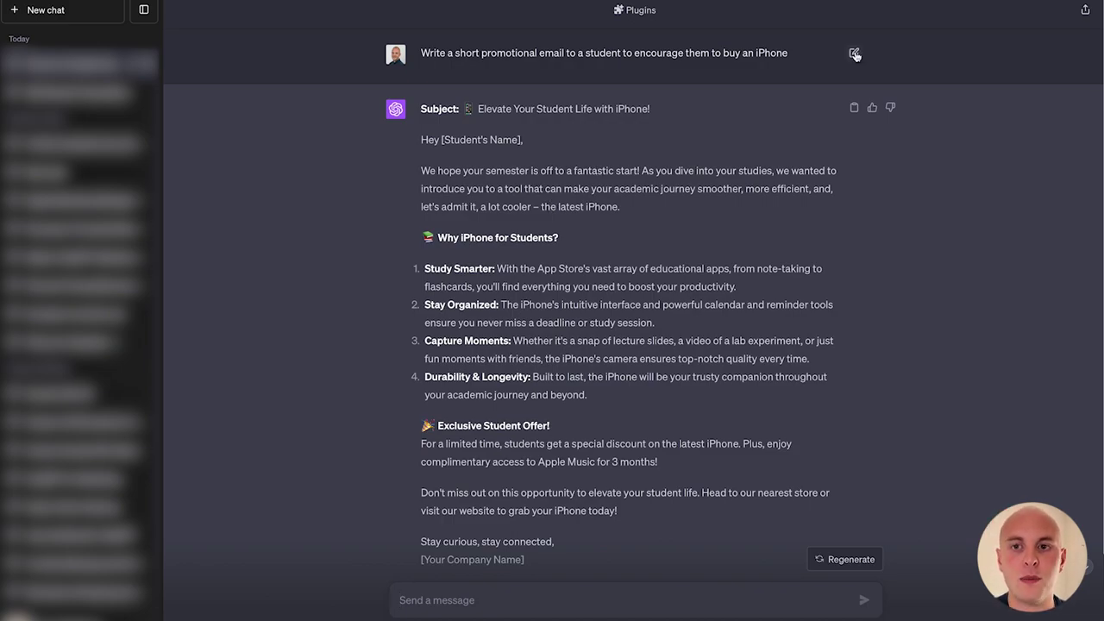
pyautogui.click(855, 54)
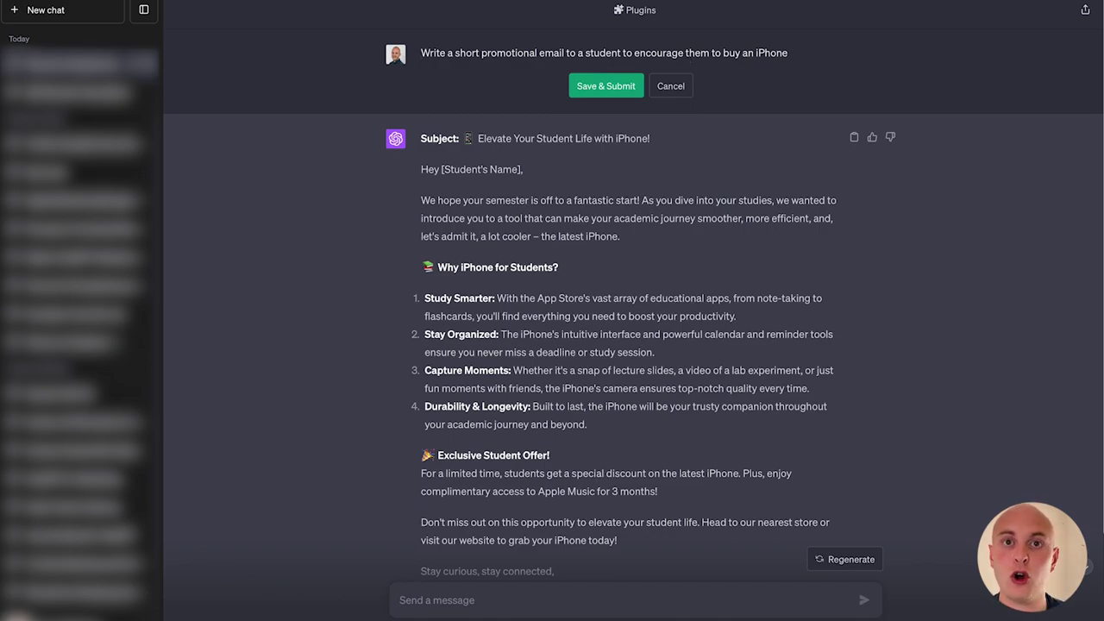
pyautogui.write('Act as a persuasive copywriter,')
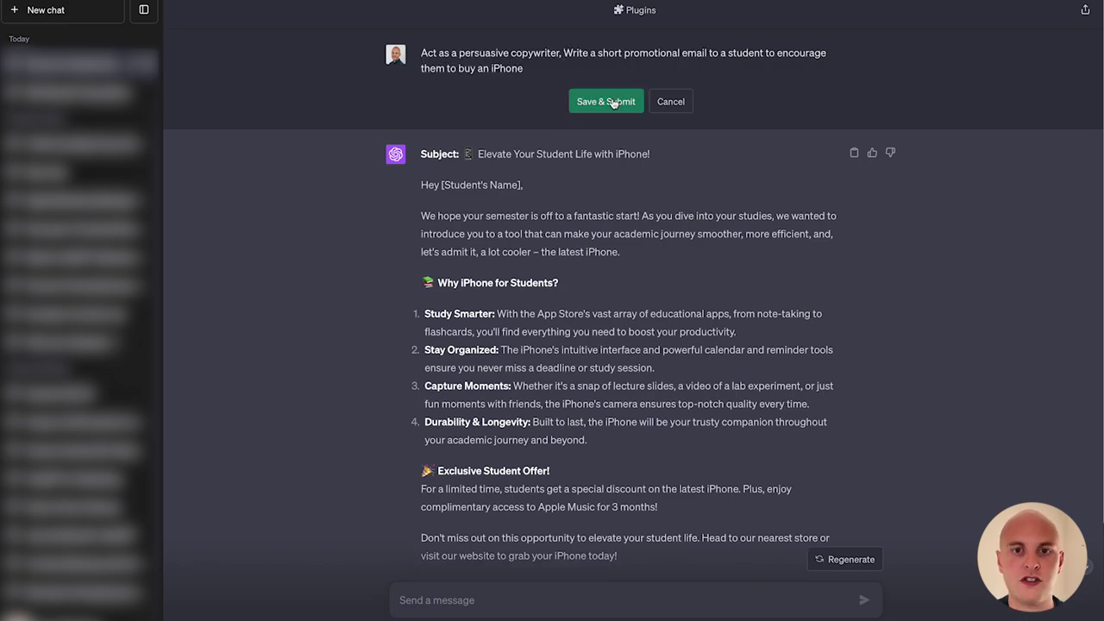
pyautogui.click(613, 101)
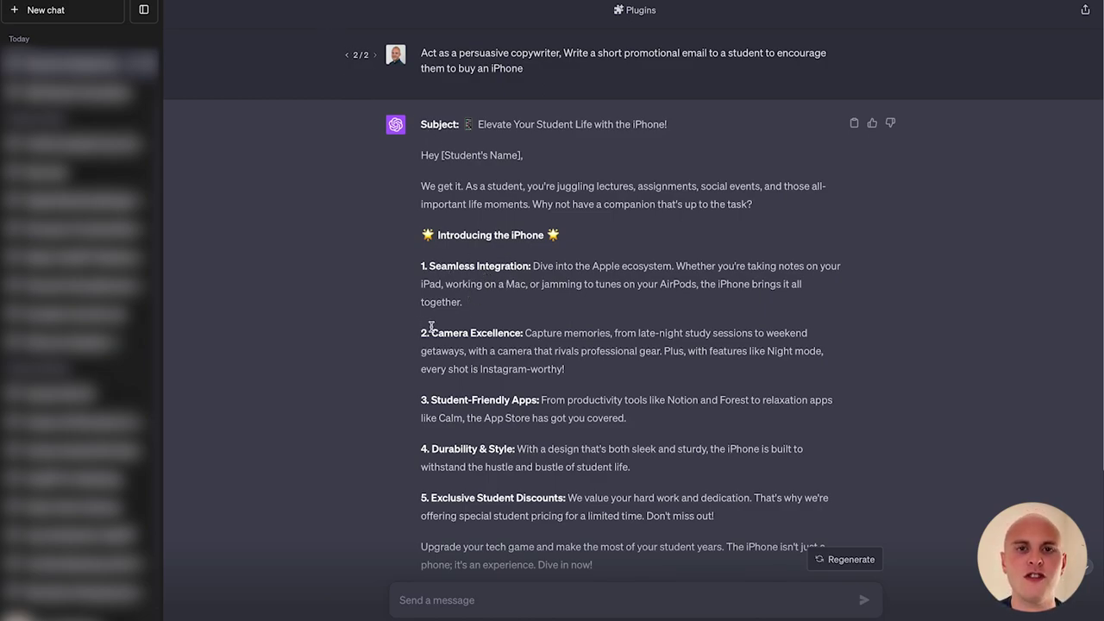
pyautogui.click(348, 55)
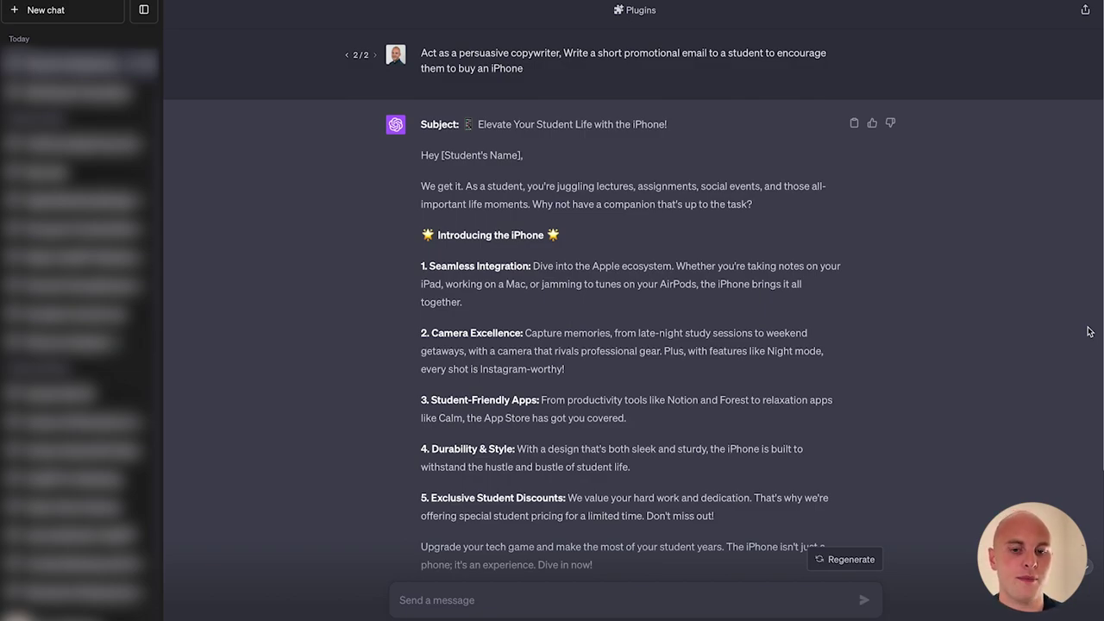
# Ask "Give me 3 personas that would buy this product:" followed by the copied iPhone feature list, and read through the personas.
pyautogui.click(636, 601)
pyautogui.write('Give me 3 personas that would buy this product')
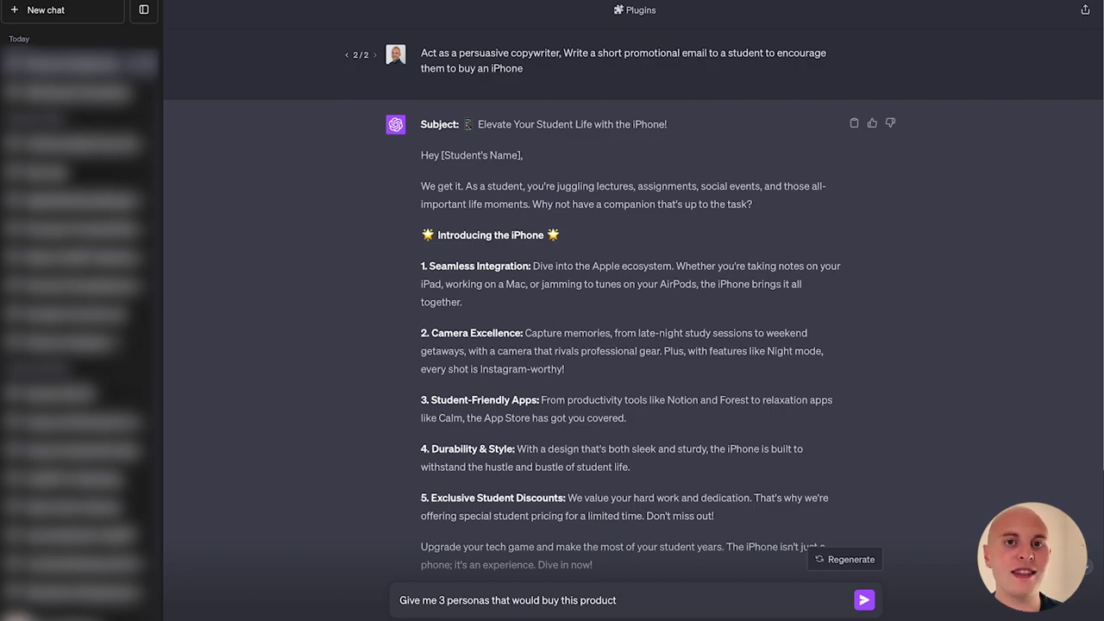
pyautogui.press('super+v')
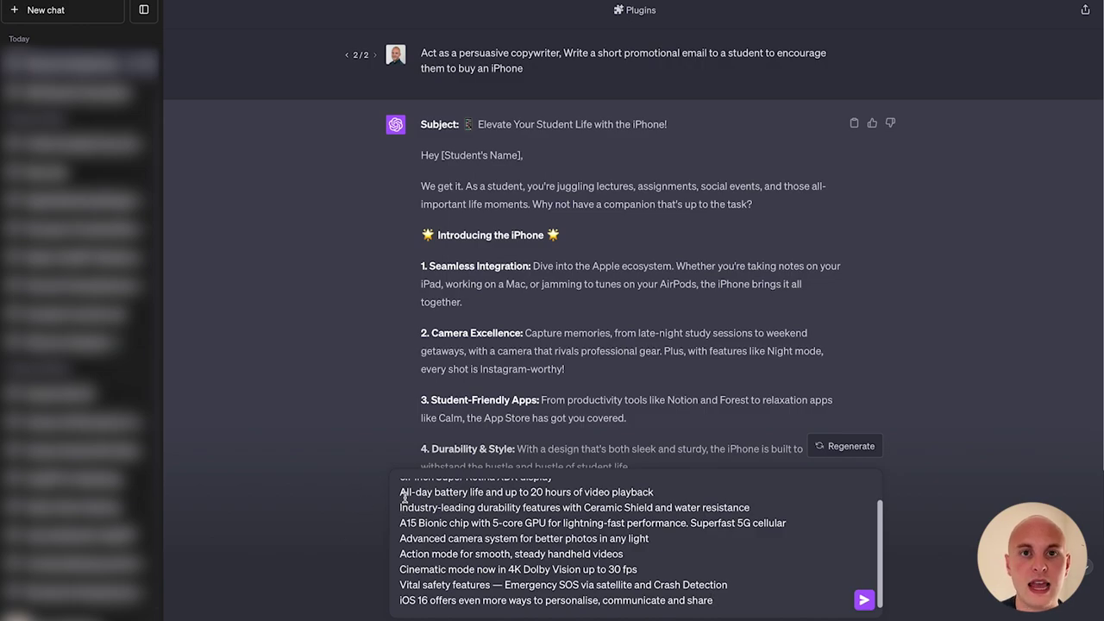
pyautogui.scroll(1, 405, 497)
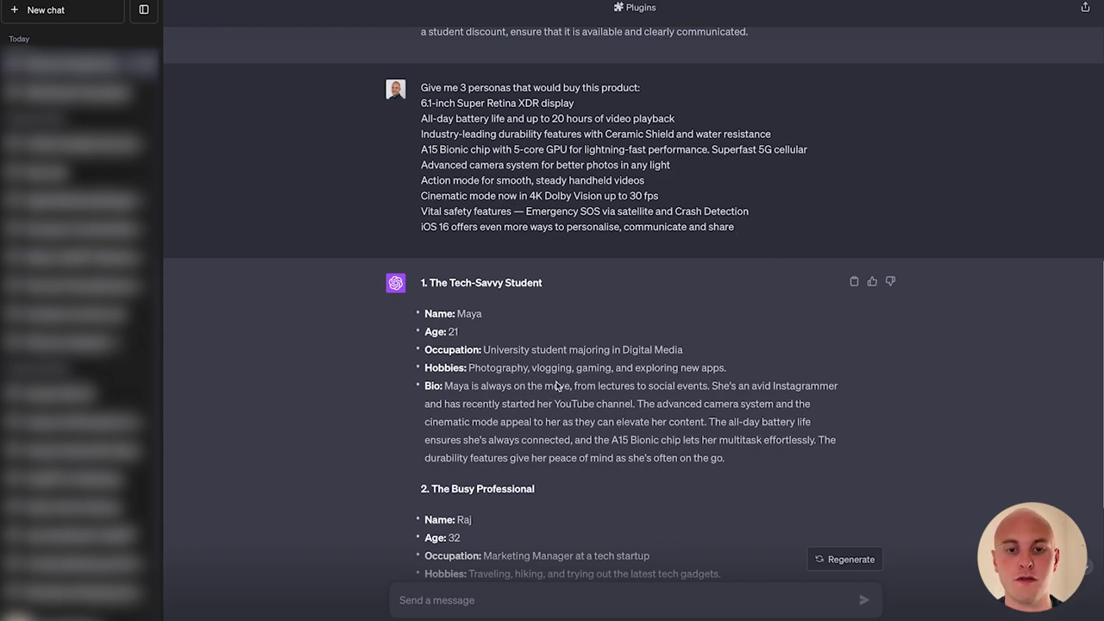
pyautogui.scroll(-5, 556, 385)
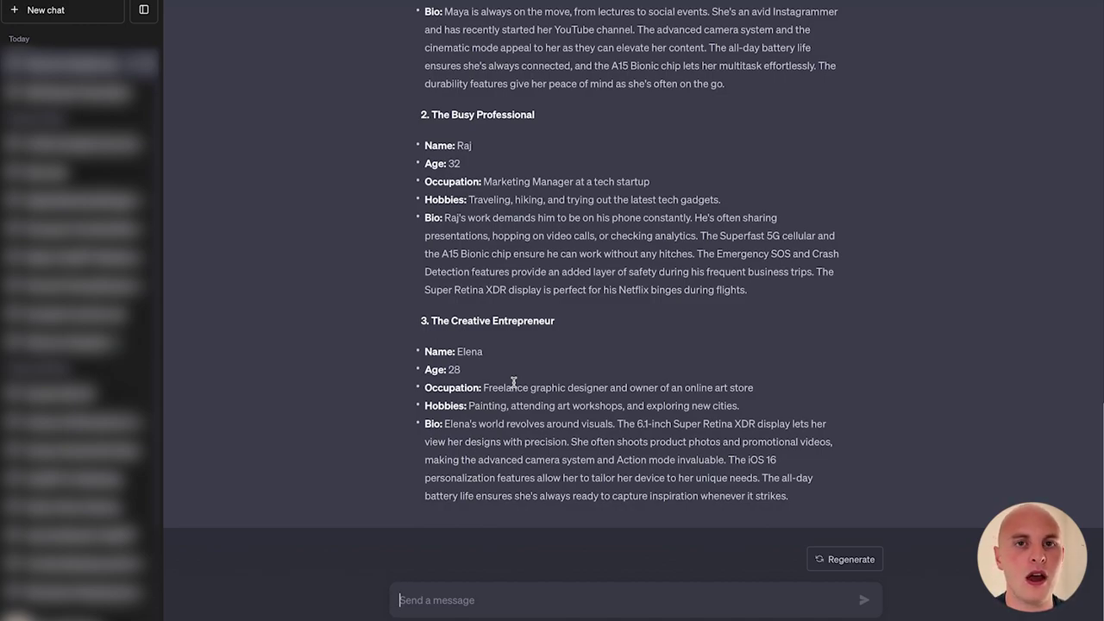
# Send two prompts asking to explain British politics, one to a 5 year old and one to a 15 year old.
pyautogui.write('Explain British politics to a 5 year old')
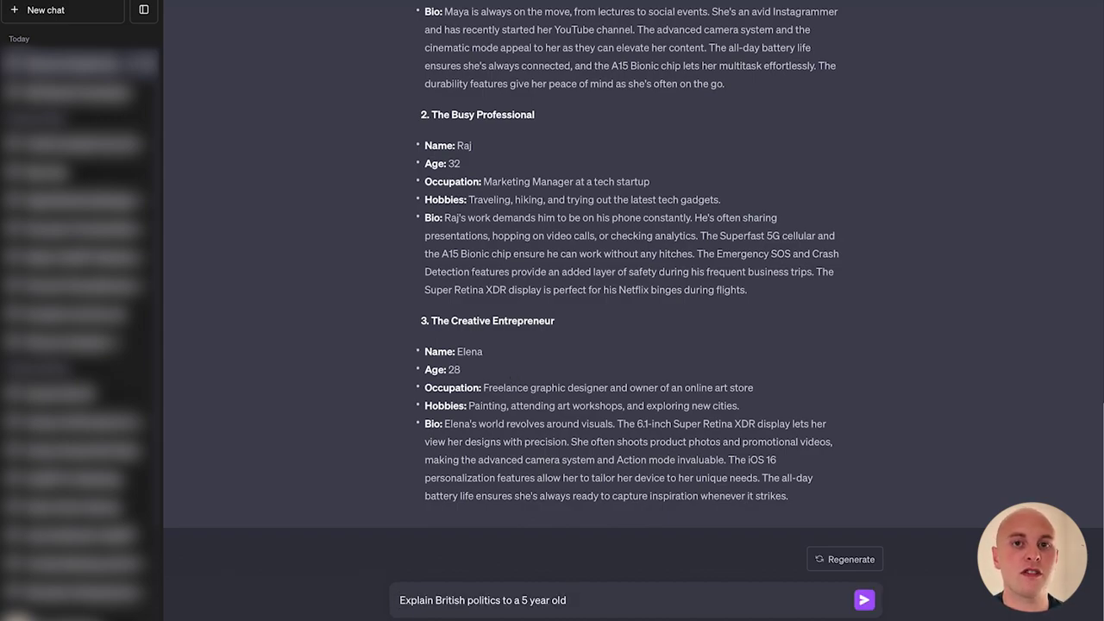
pyautogui.press('Return')
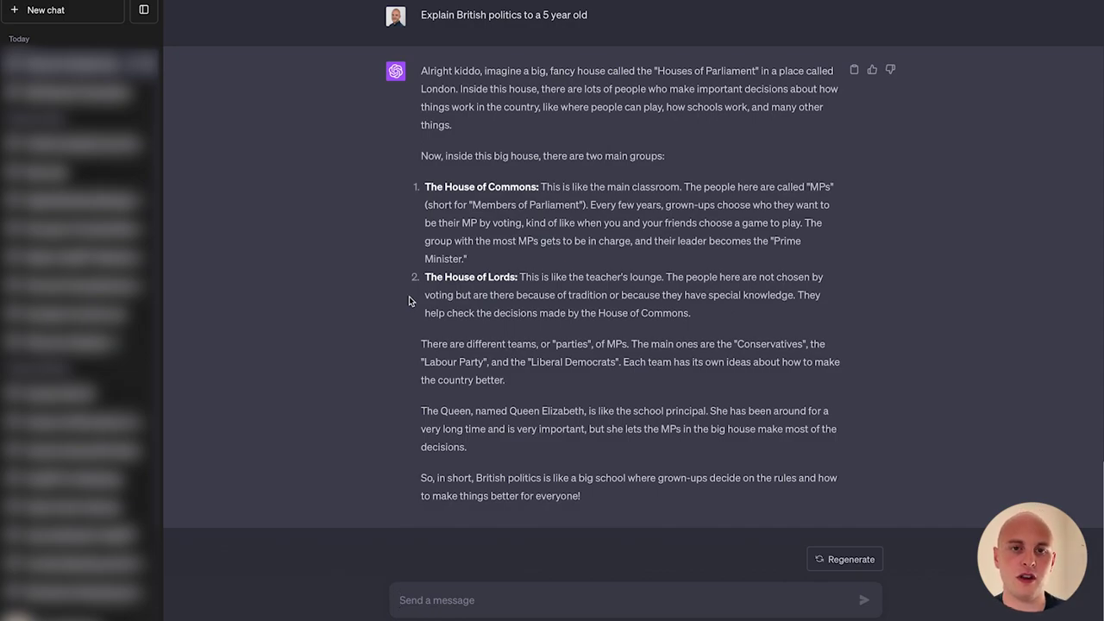
pyautogui.write('Explain British politics to a 15 year old')
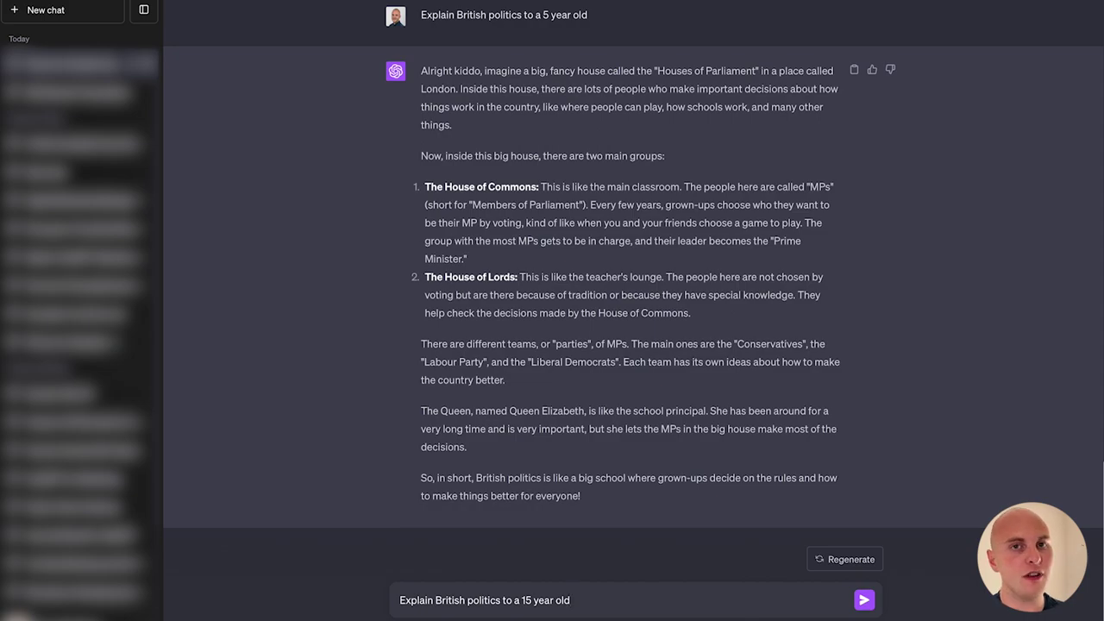
pyautogui.press('Return')
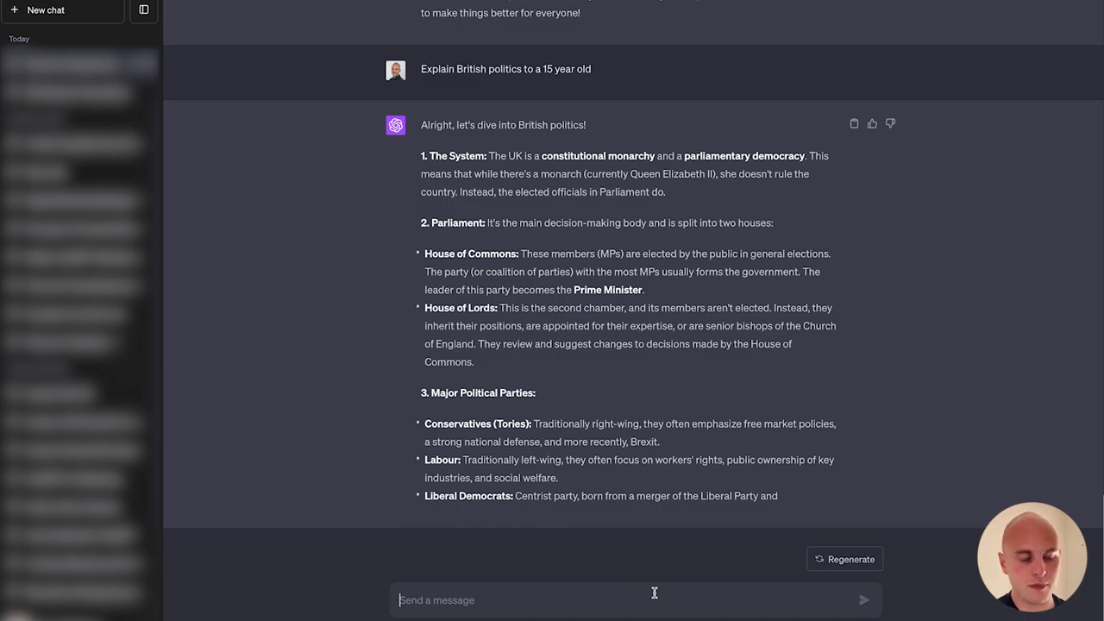
# Write the prompt "Make this email to my boss more persuasive so that he is encouraged to give me a pay rise:" without sending it.
pyautogui.write('Make this email to my boss more persuasive so that he is encouraged to give me a paurise')
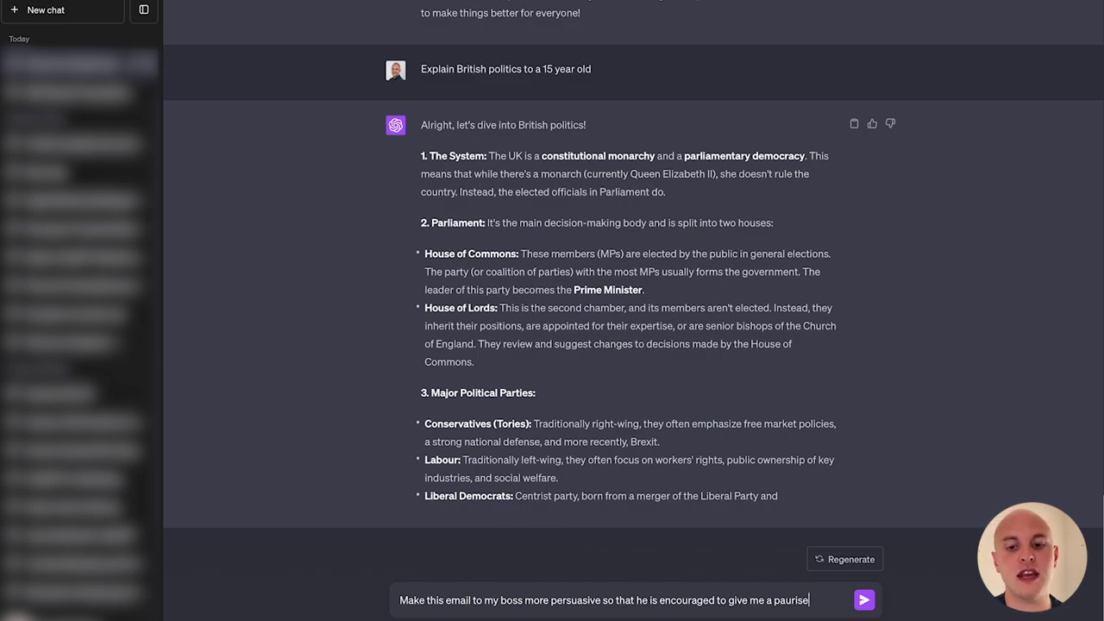
pyautogui.click(803, 599)
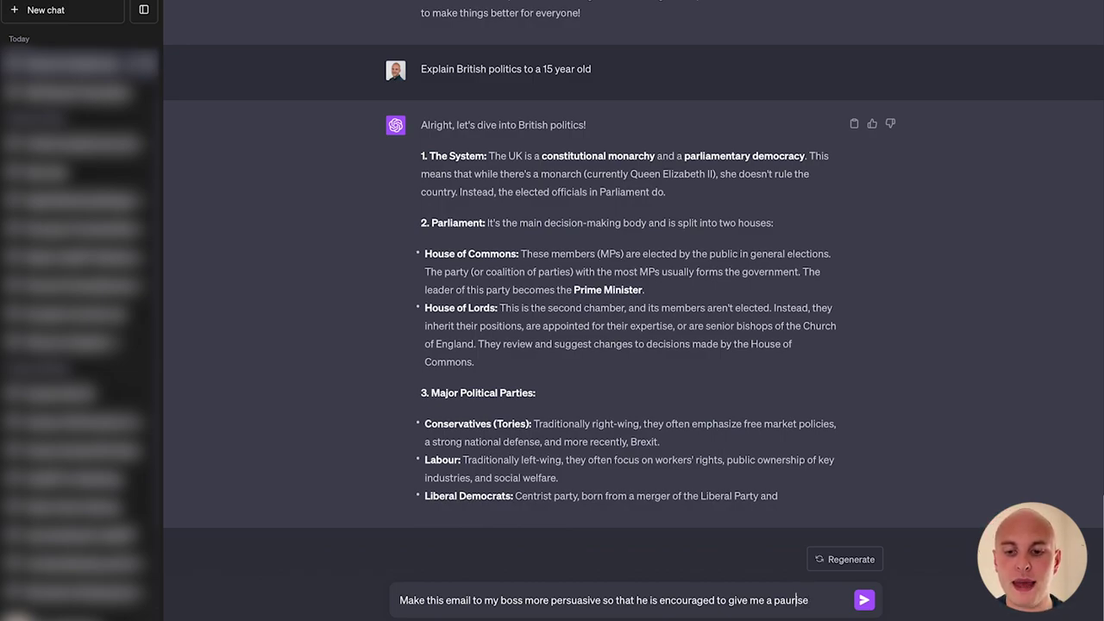
pyautogui.click(785, 600)
pyautogui.press('BackSpace')
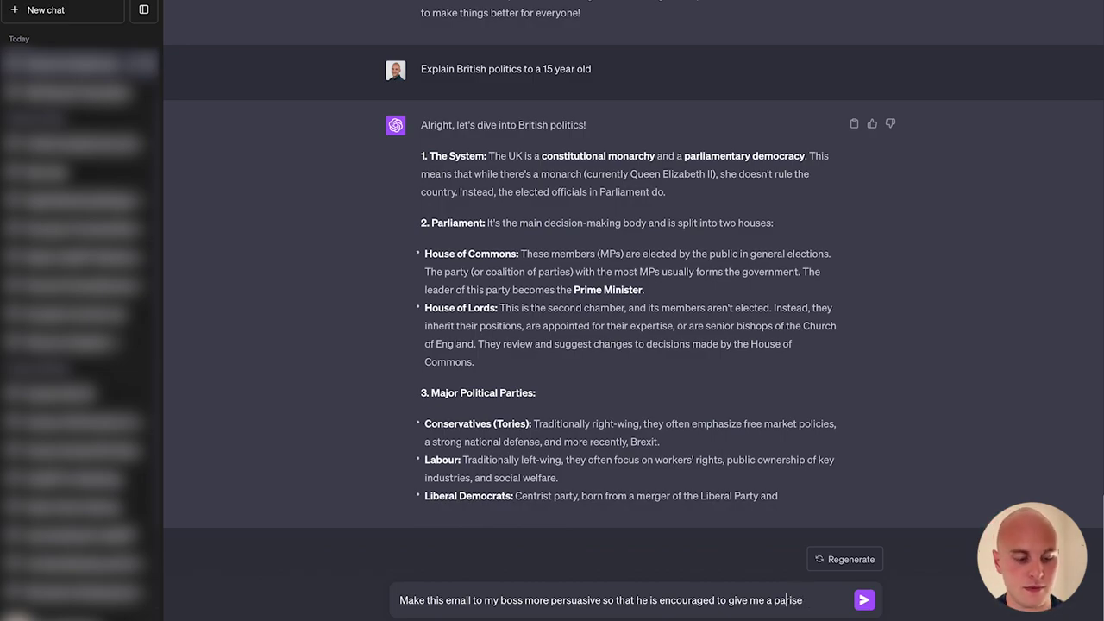
pyautogui.write('y')
pyautogui.click(811, 600)
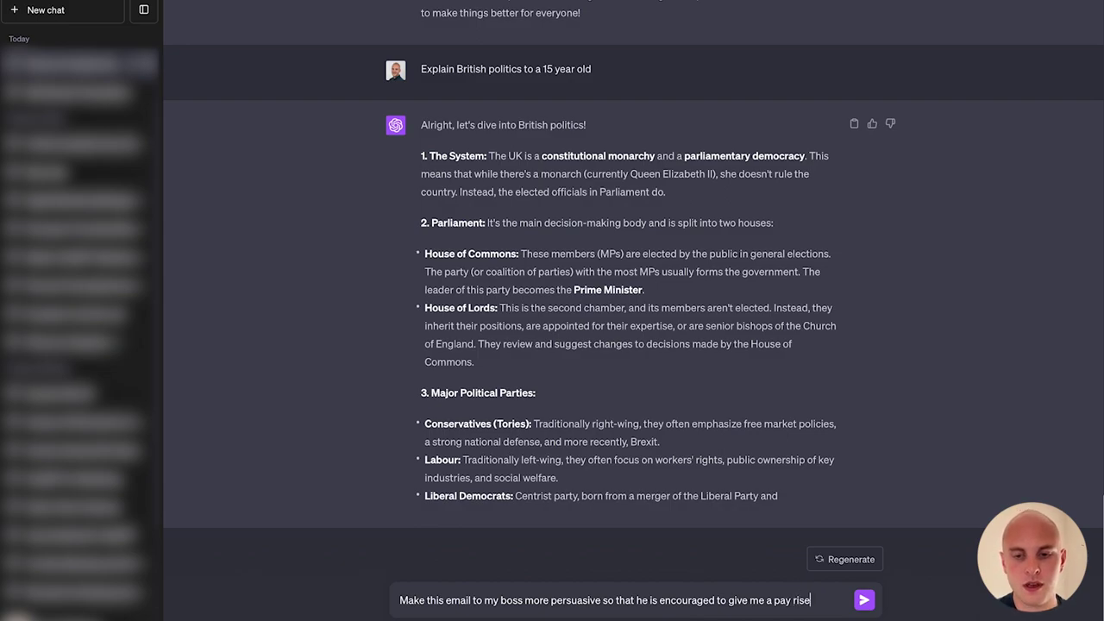
pyautogui.write(':')
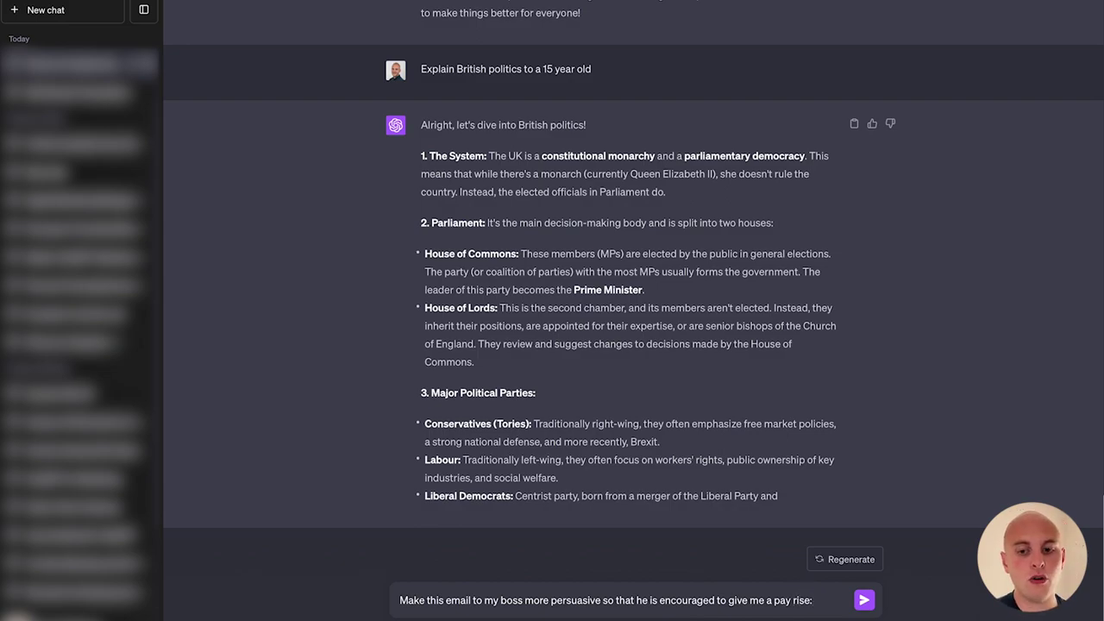
# Add the copied pay rise email below the instruction, send the prompt and compare the rewritten email with the original.
pyautogui.hotkey('shift', 'Return')
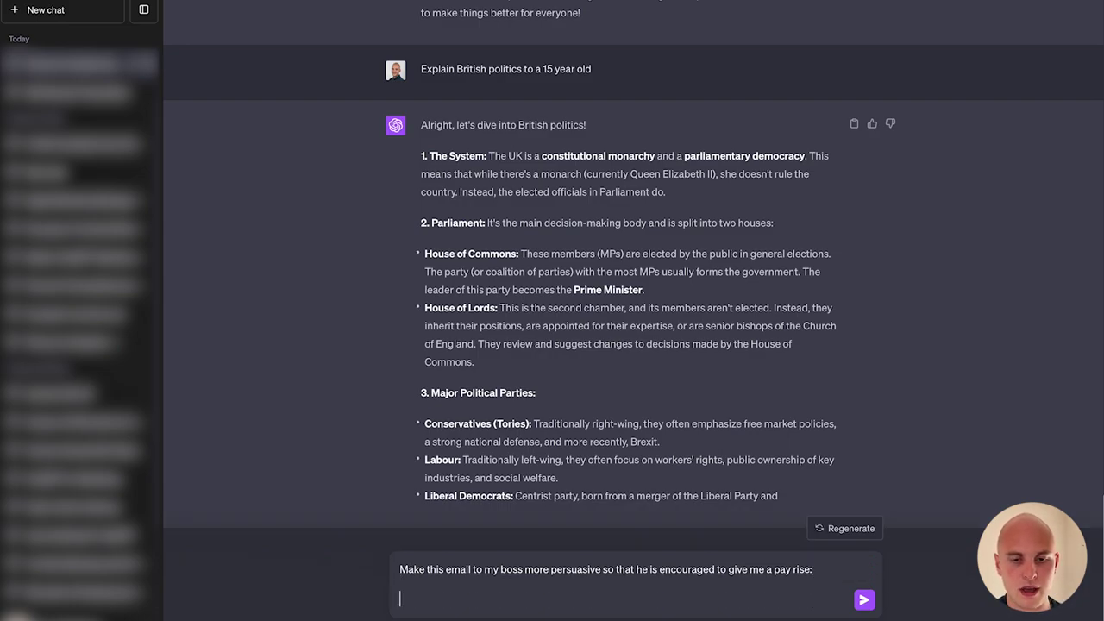
pyautogui.hotkey('ctrl', 'v')
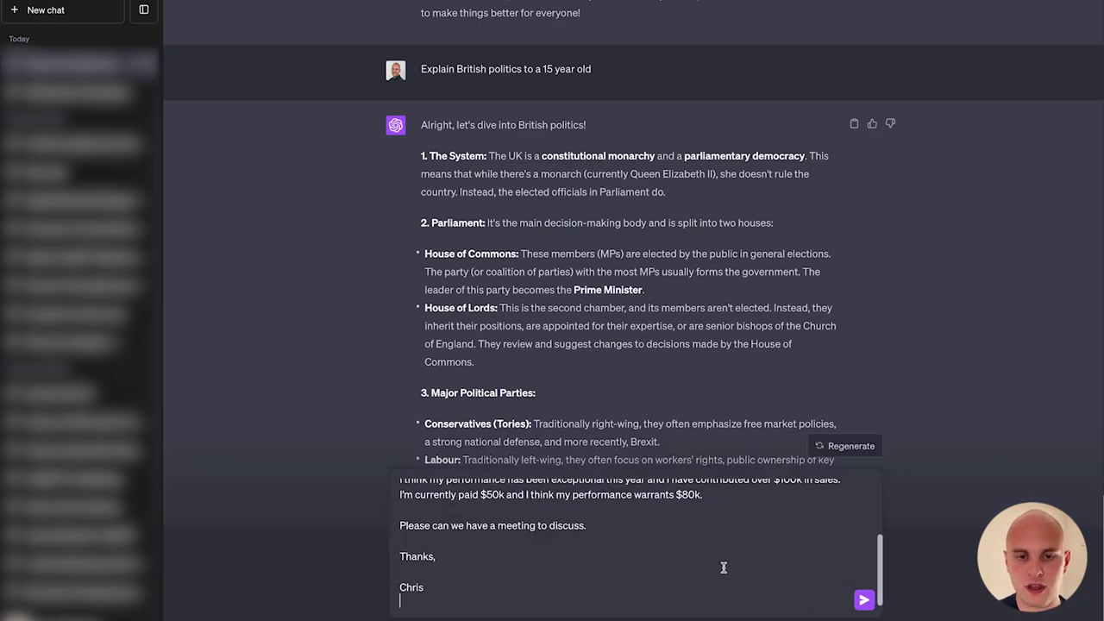
pyautogui.scroll(5, 723, 568)
pyautogui.press('Return')
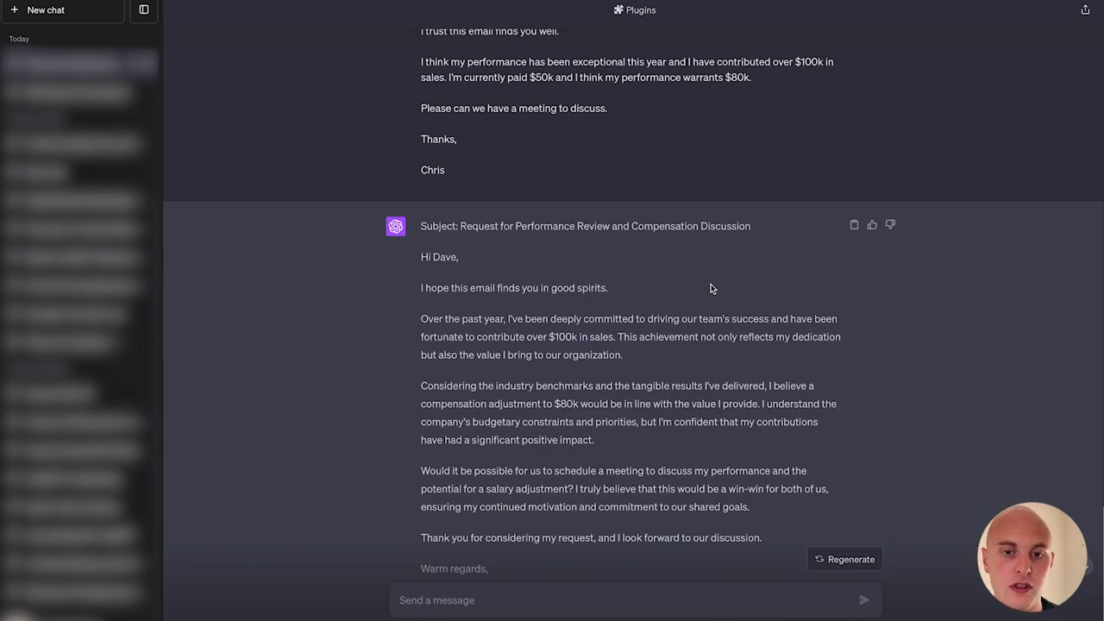
pyautogui.scroll(1, 711, 288)
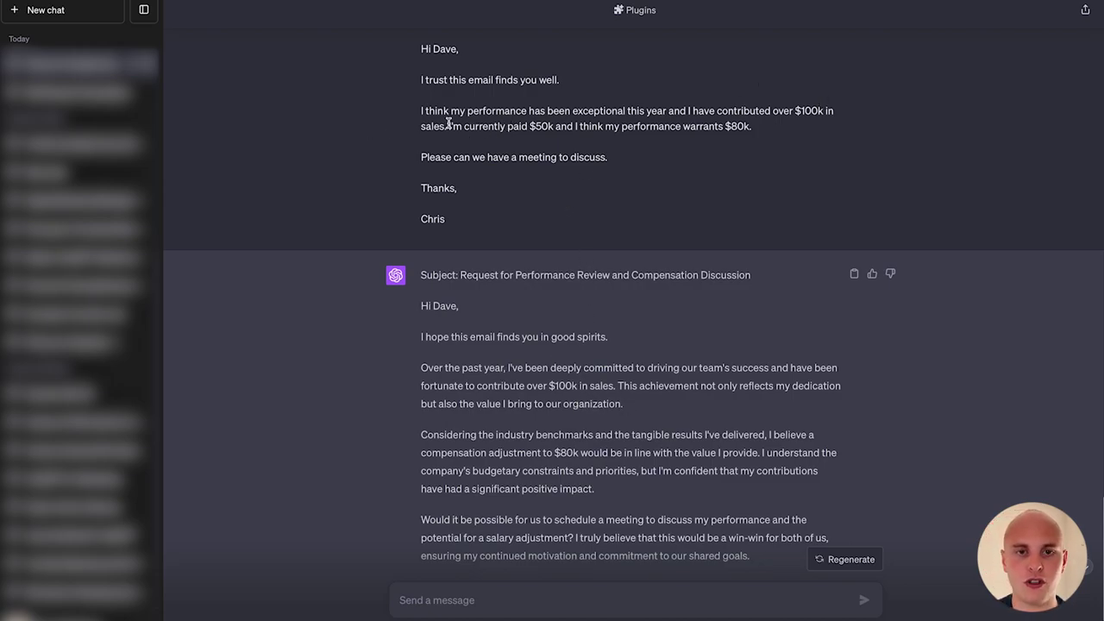
pyautogui.scroll(-3, 562, 455)
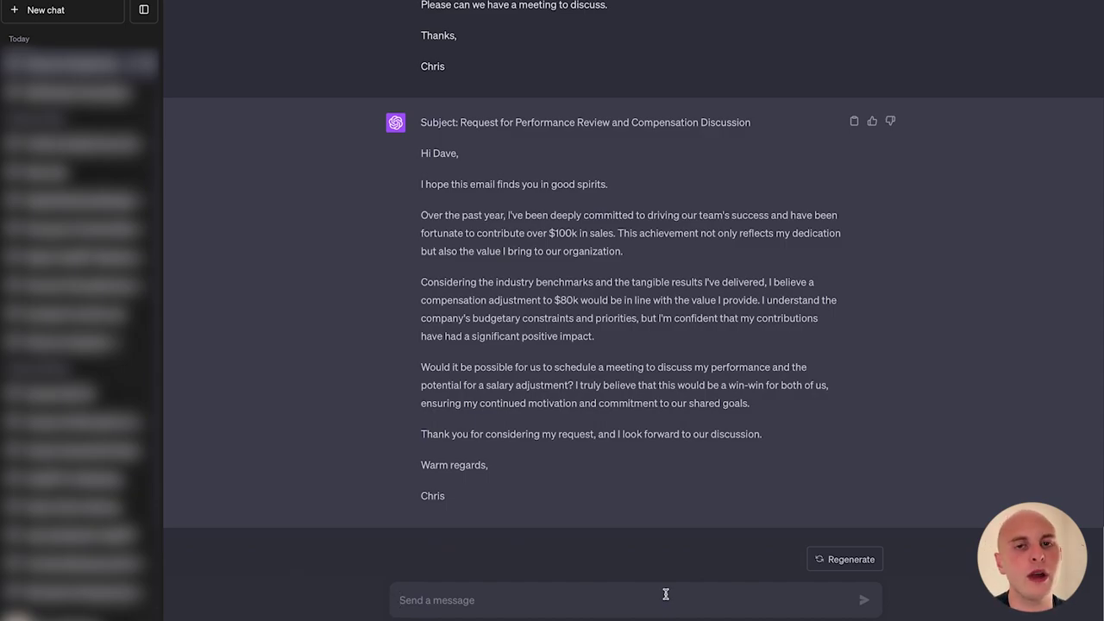
# Send "Generate a to do list from this paragraph:" with the paragraph about cleaning, supermarket shopping, changing the kids' bedding and calling mum below it.
pyautogui.write('Generate a to do list from this paragraph:')
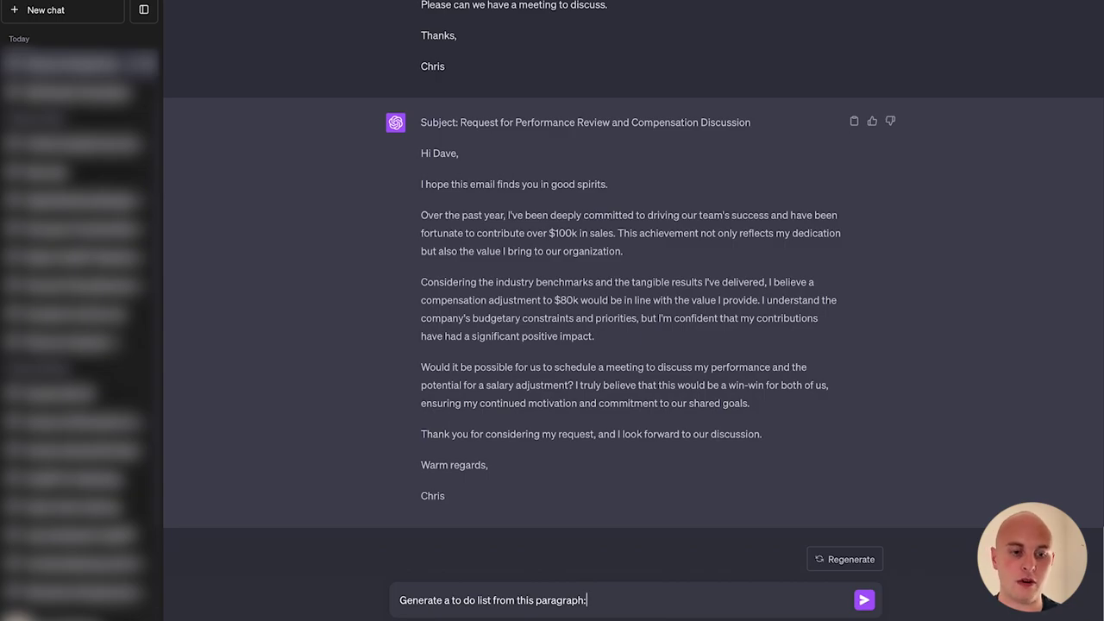
pyautogui.hotkey('shift', 'Return')
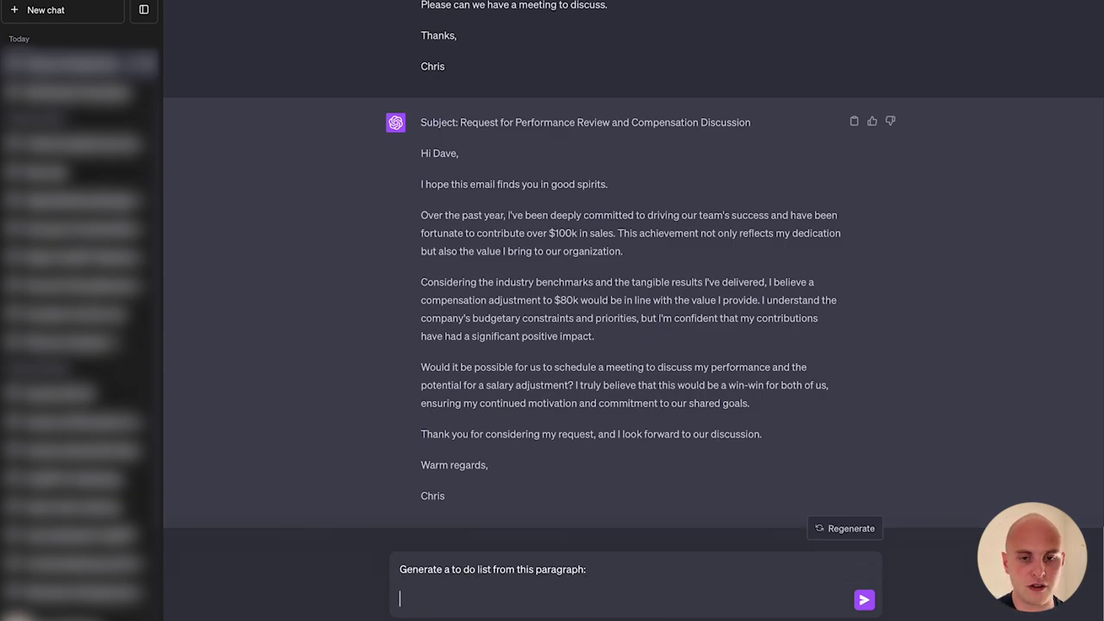
pyautogui.write("Whilst I'm out please can you clean the house. I also need some shopping we need veg, chicken and soda. Can you go to that new supermarket on the outskirts of town? It takes about 20 minutes to get there. When you're done, don't forget to change the kids' bedding and give your mum a call to plan what we are doing with them next weekend.")
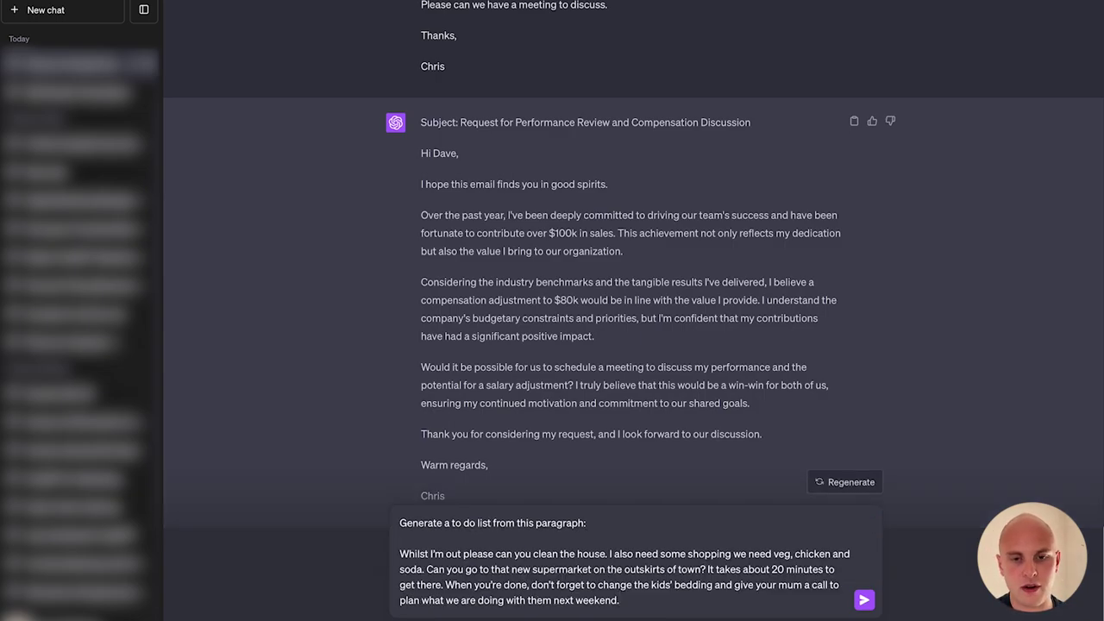
pyautogui.click(866, 602)
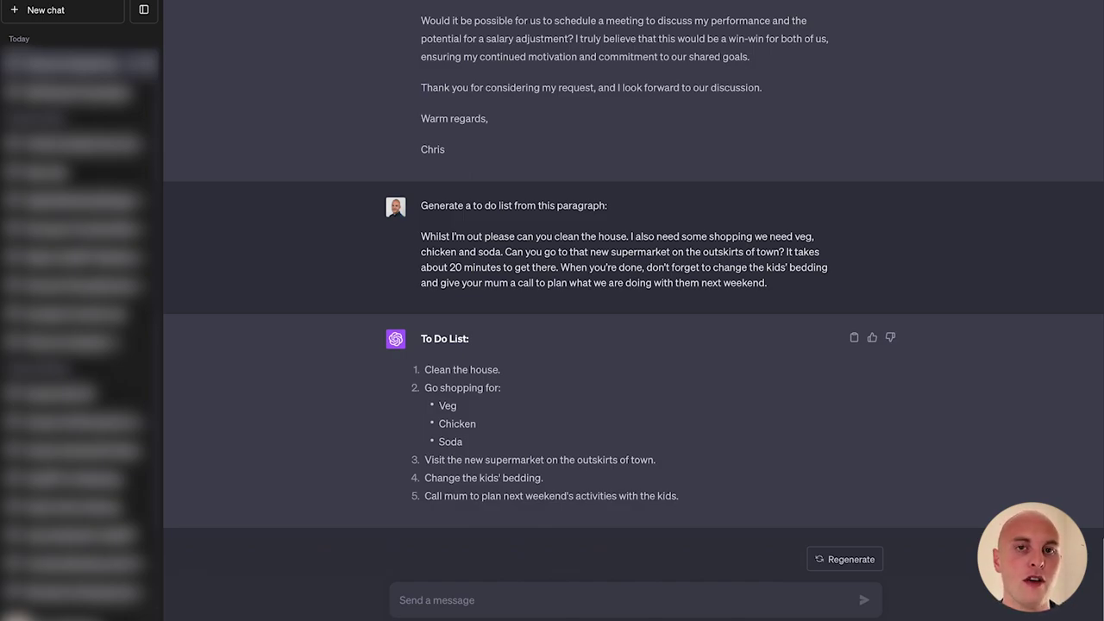
# Ask to "Assign an estimated time required for each item and organise them from high to low", and check the list against the paragraph's travel time.
pyautogui.click(527, 598)
pyautogui.write('Assign an estimated time required for each item and organise them from high to low')
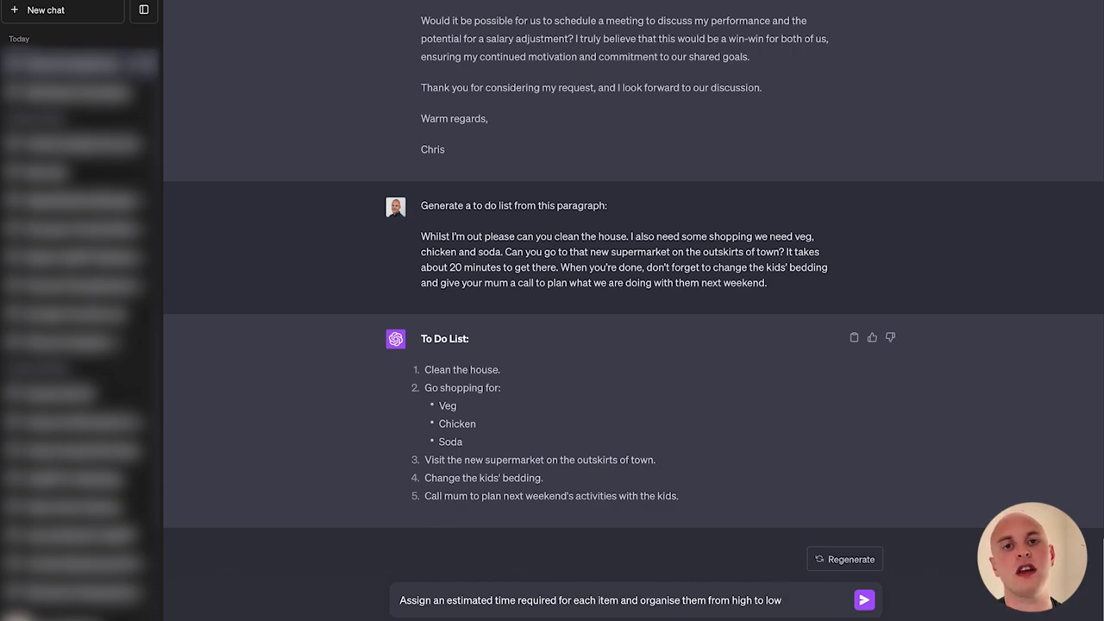
pyautogui.press('Return')
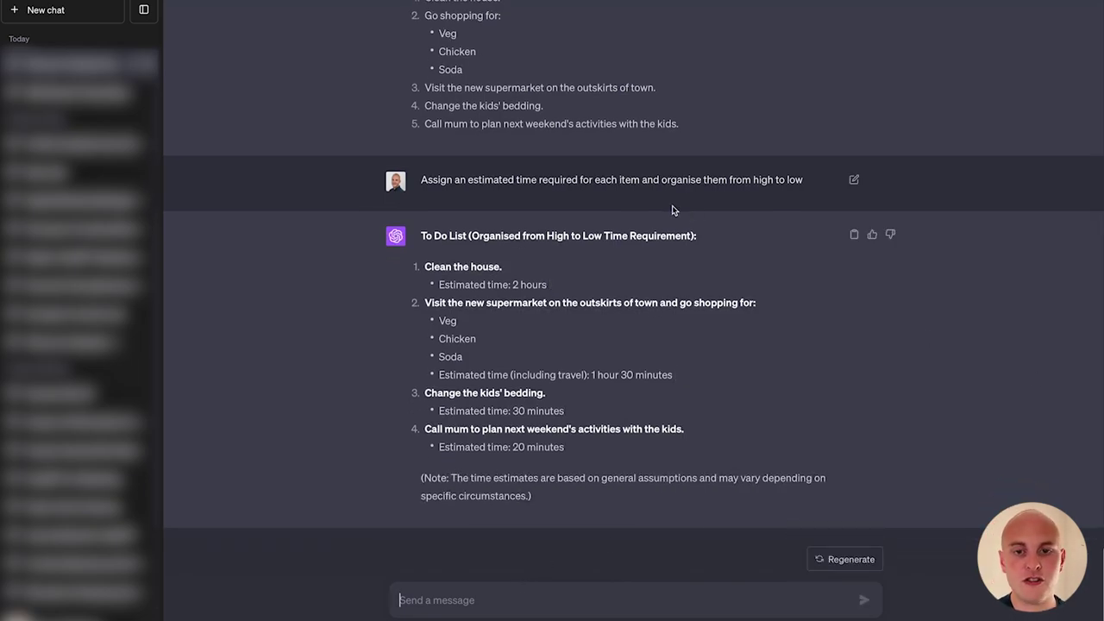
pyautogui.scroll(15, 671, 211)
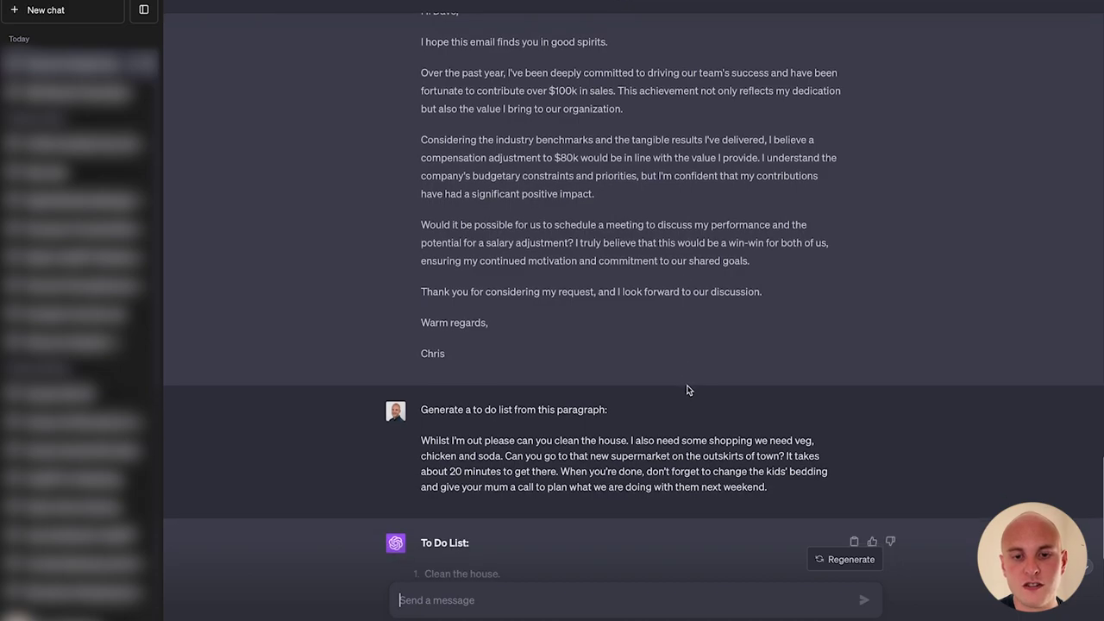
pyautogui.scroll(-1, 687, 390)
pyautogui.moveTo(560, 450); pyautogui.dragTo(455, 450)
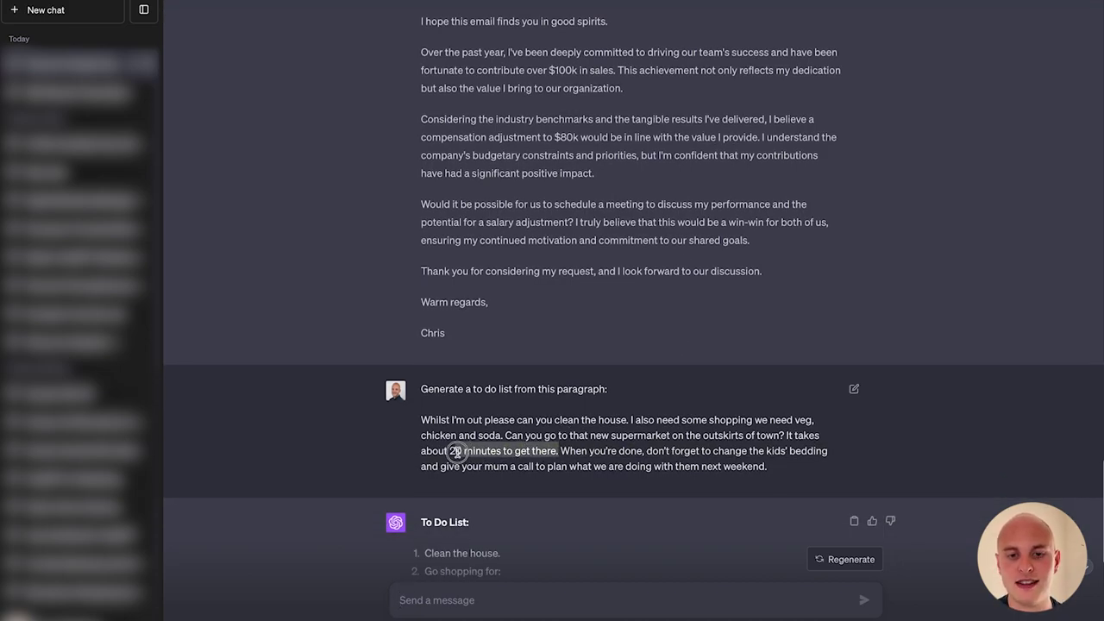
pyautogui.scroll(-3, 454, 450)
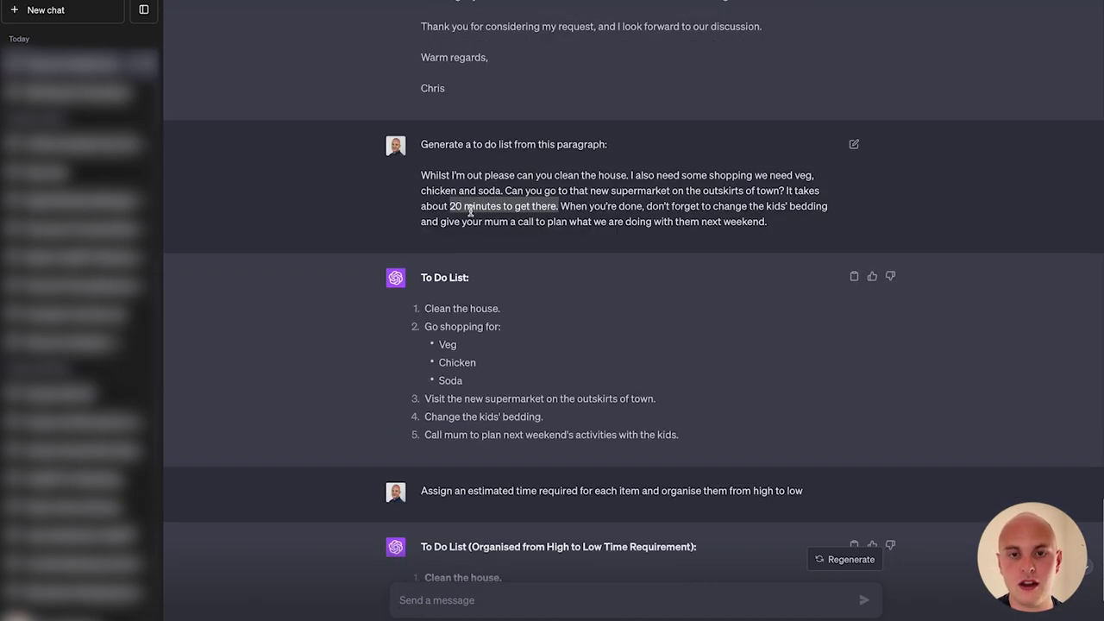
pyautogui.scroll(-4, 483, 211)
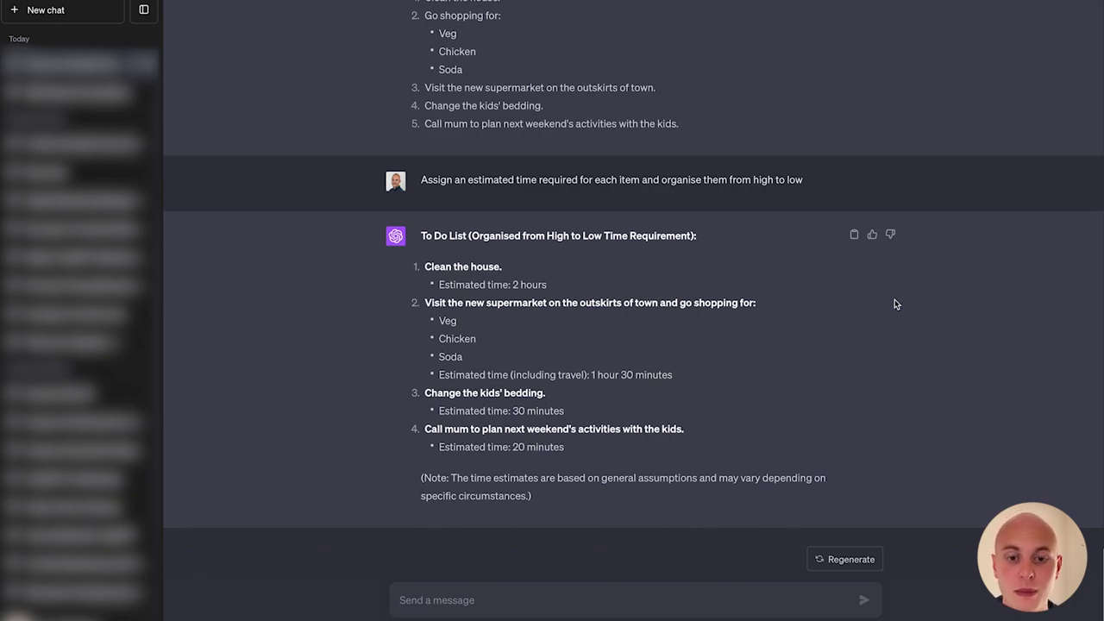
# Send "Tell me the best way to clean our stainless steel sink. Will this add more time to your earlier prediction?".
pyautogui.click(689, 458)
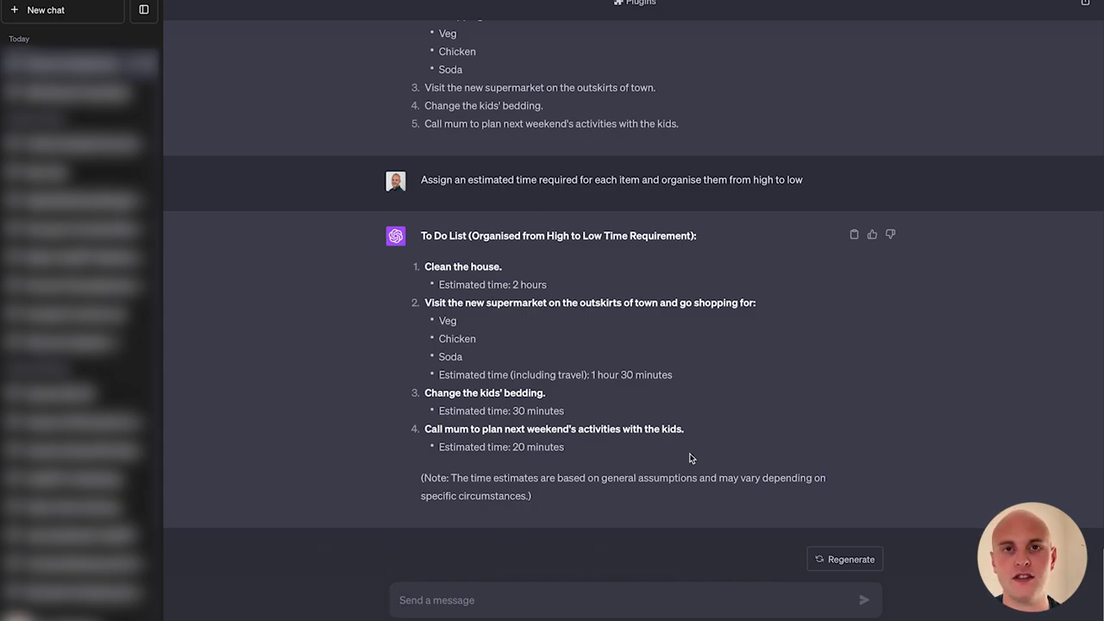
pyautogui.write('Tell me the best way to clean our stainless steel sink. Will this add more time to your earlier prediction?')
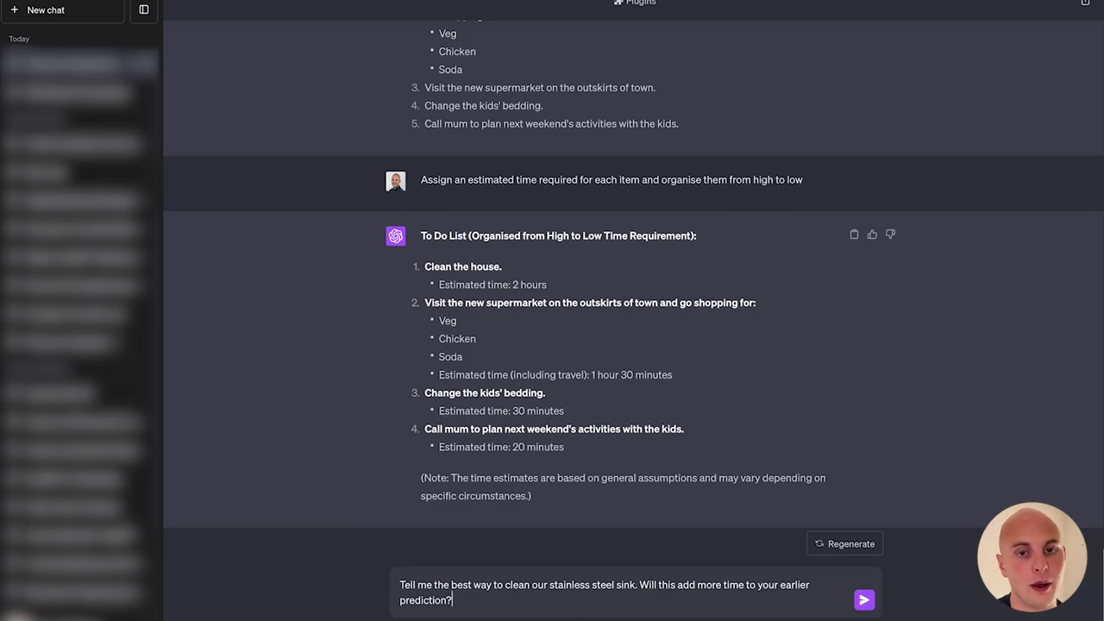
pyautogui.press('Return')
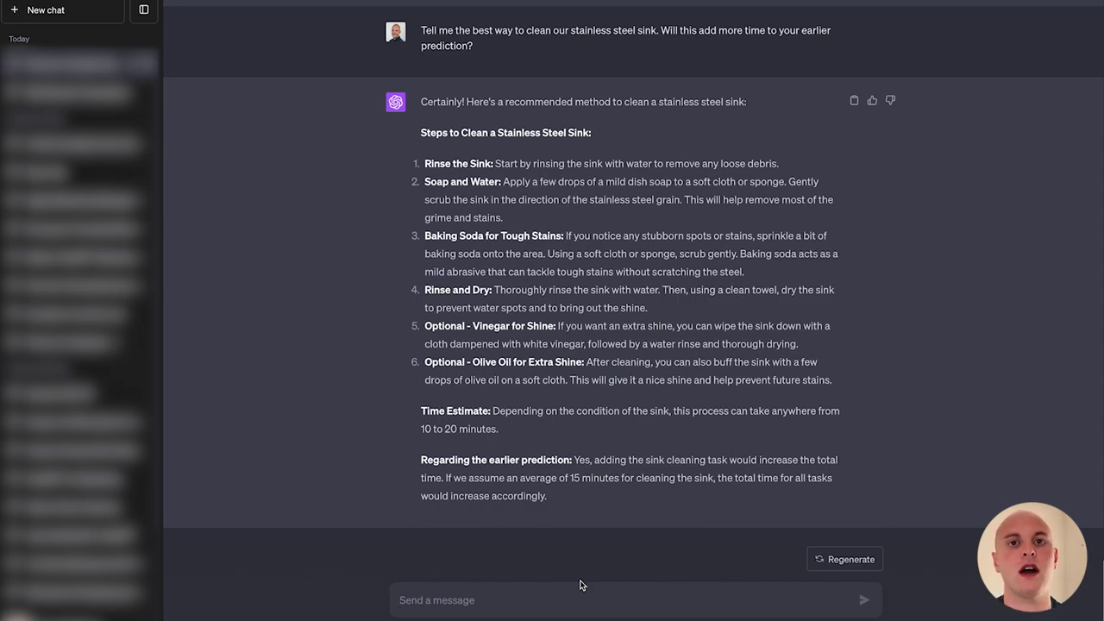
# Send the prompt "Create a list of all the countries in Europe".
pyautogui.write('Craeat')
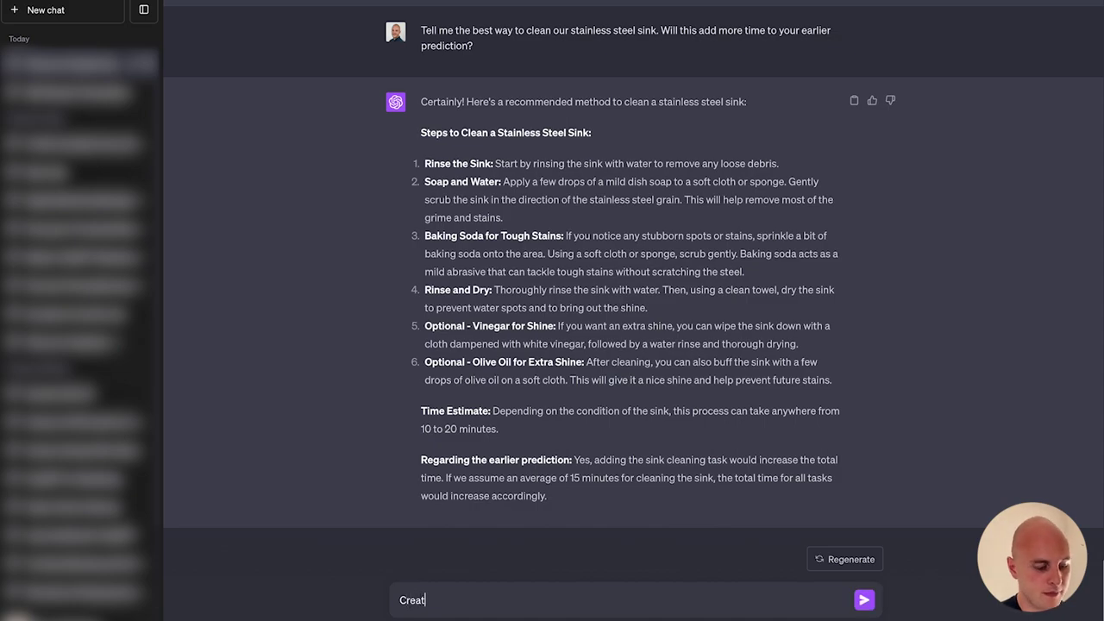
pyautogui.write('e a list of all the ')
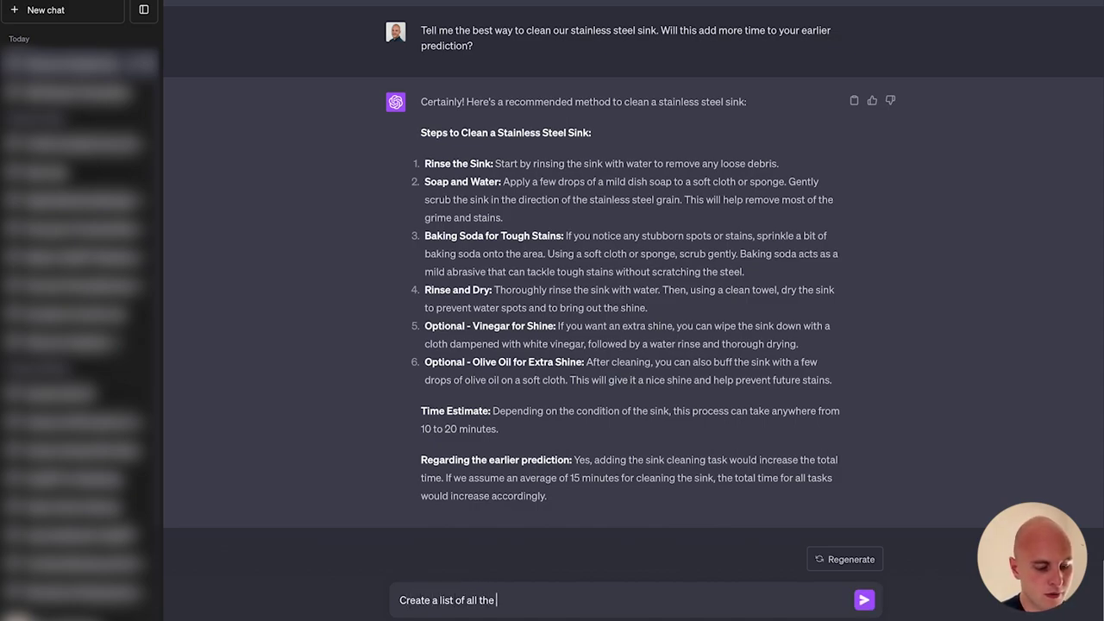
pyautogui.write('countries in Europe')
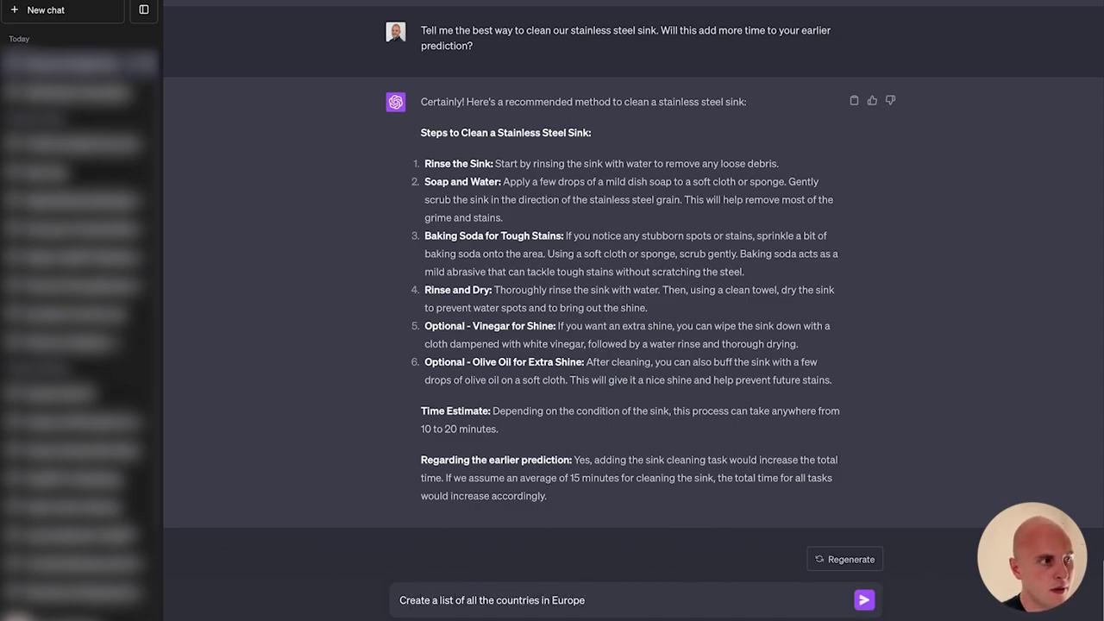
pyautogui.press('Return')
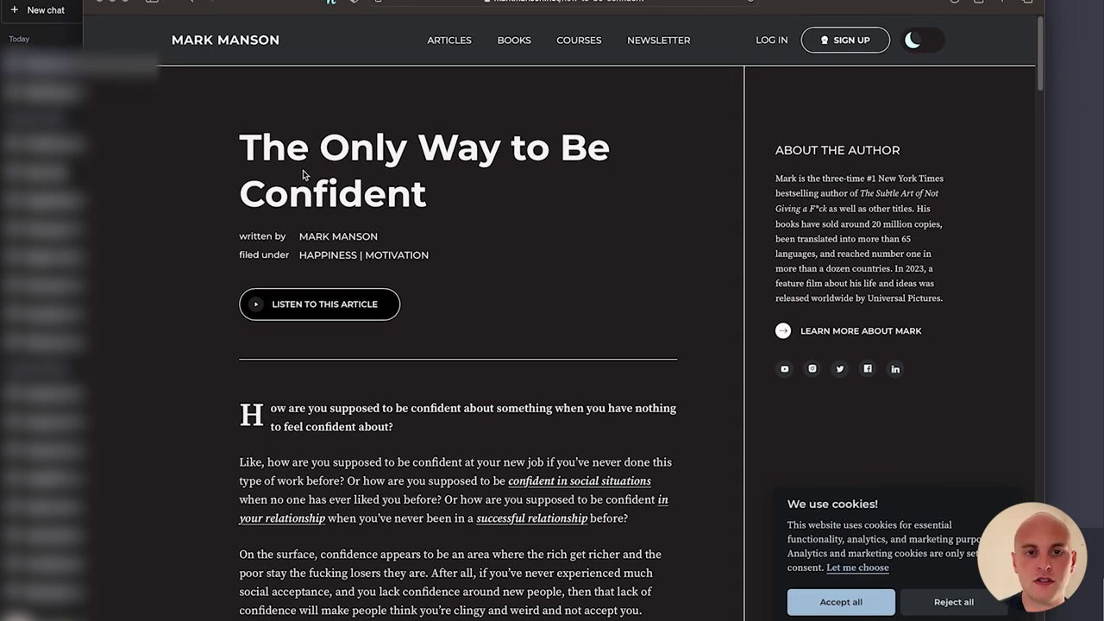
# Close the article pop-up and write "Create a summary of this article and list the key action steps I could apply to my daily life:" above its text.
pyautogui.moveTo(289, 4)
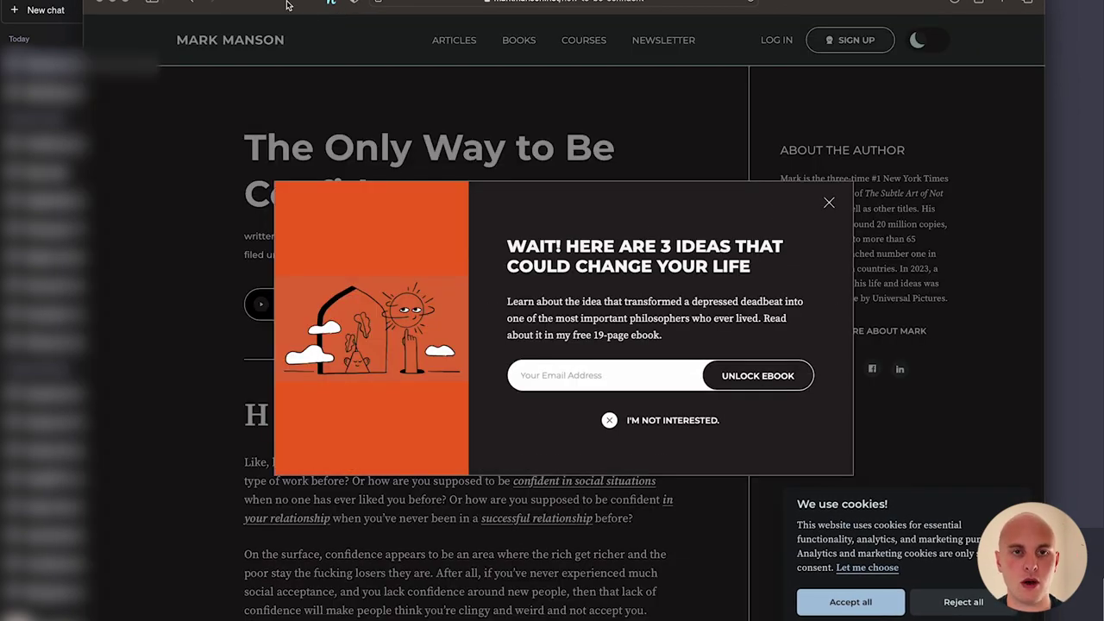
pyautogui.click(830, 204)
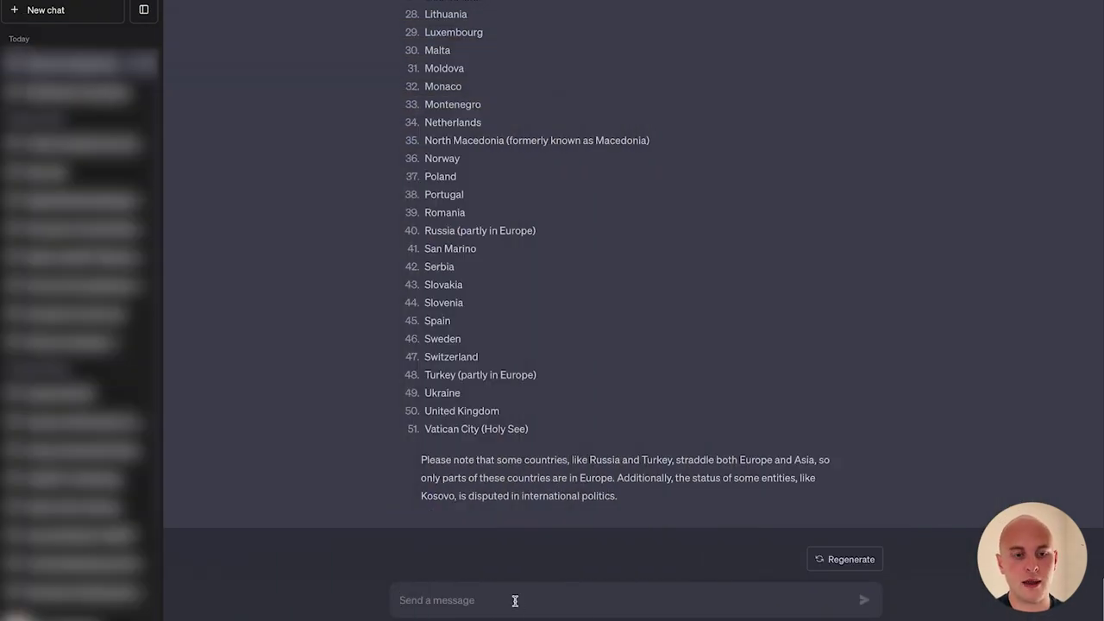
pyautogui.write('Create a summary of this article and list the key action steps I could apply')
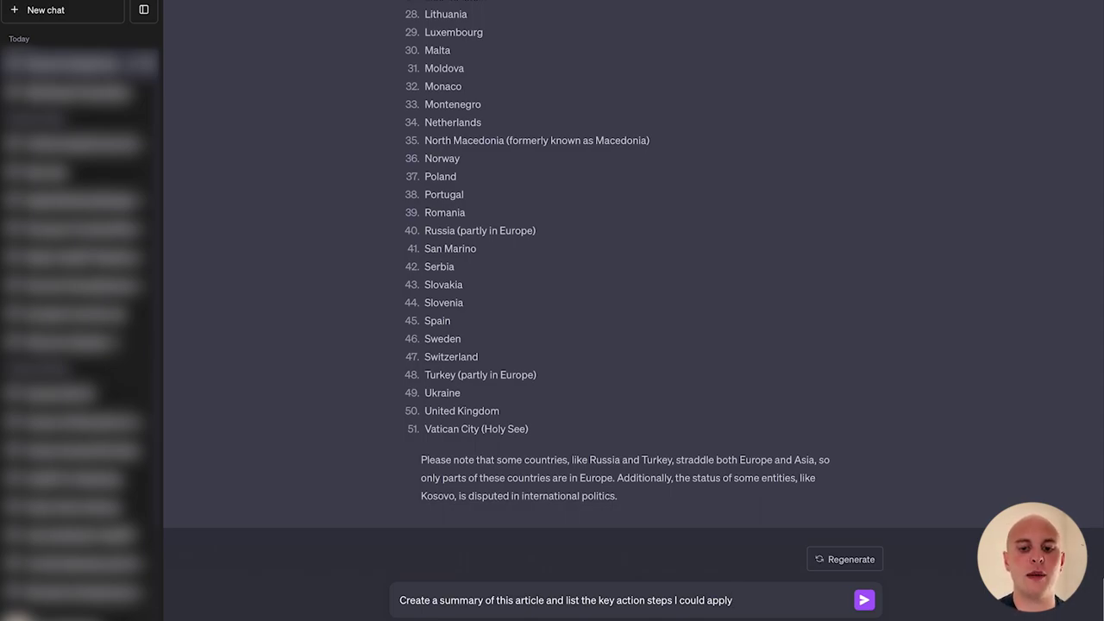
pyautogui.write('to m')
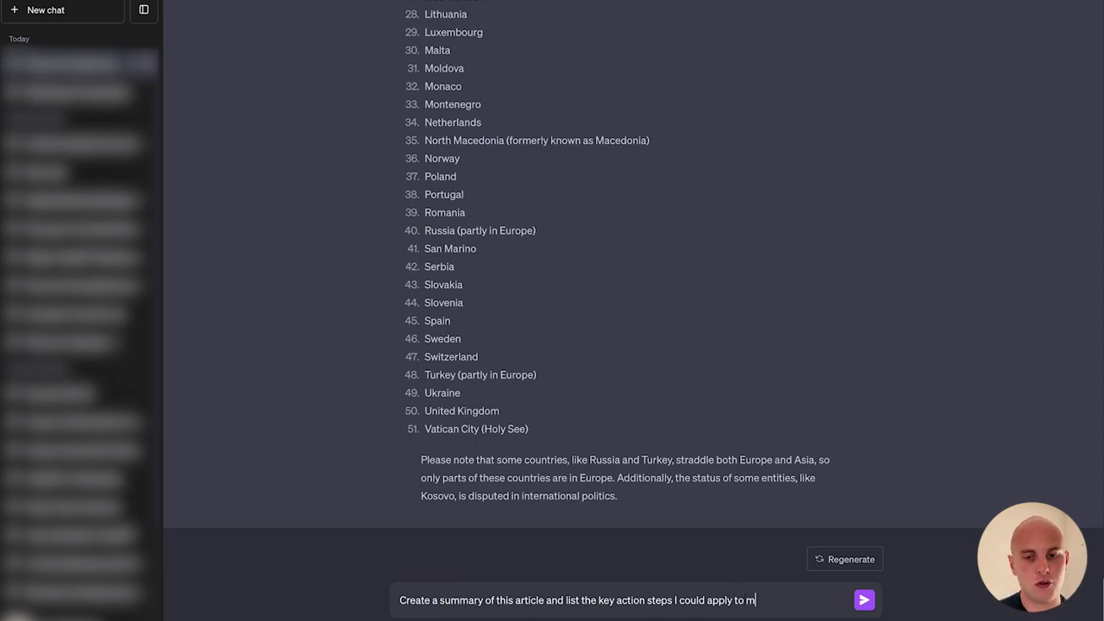
pyautogui.write('y dail')
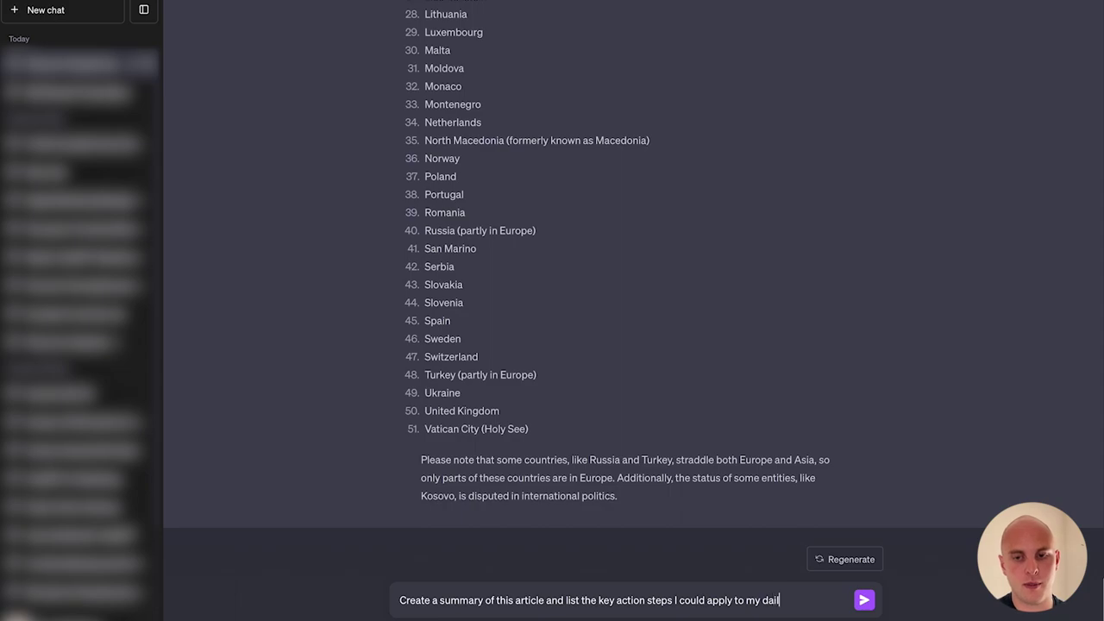
pyautogui.write('y life.')
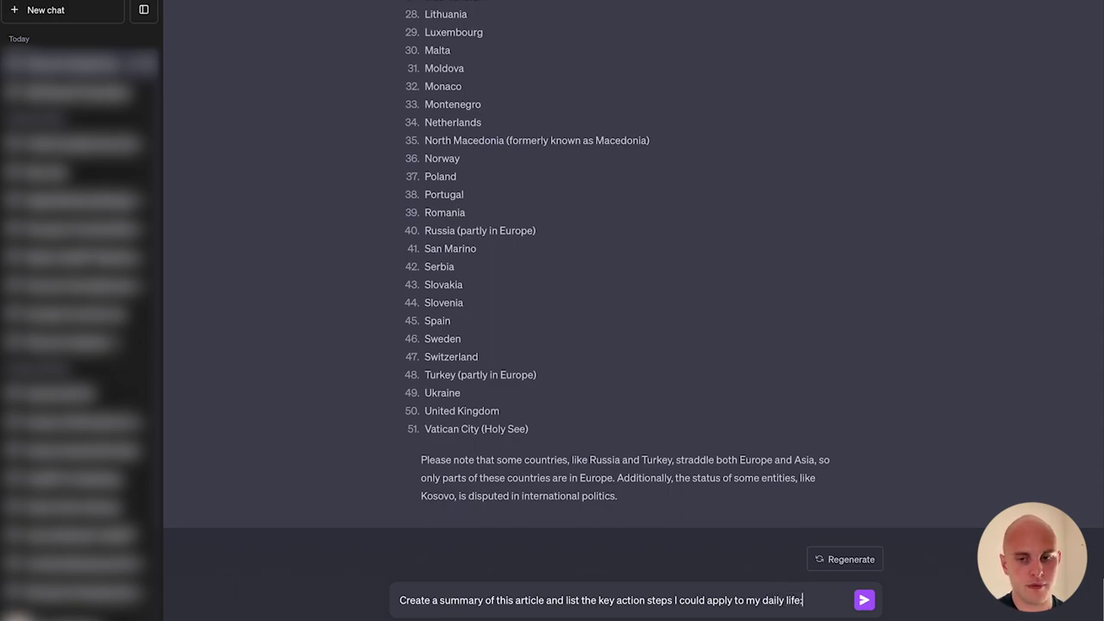
pyautogui.hotkey('shift', 'Return')
pyautogui.hotkey('shift', 'Return')
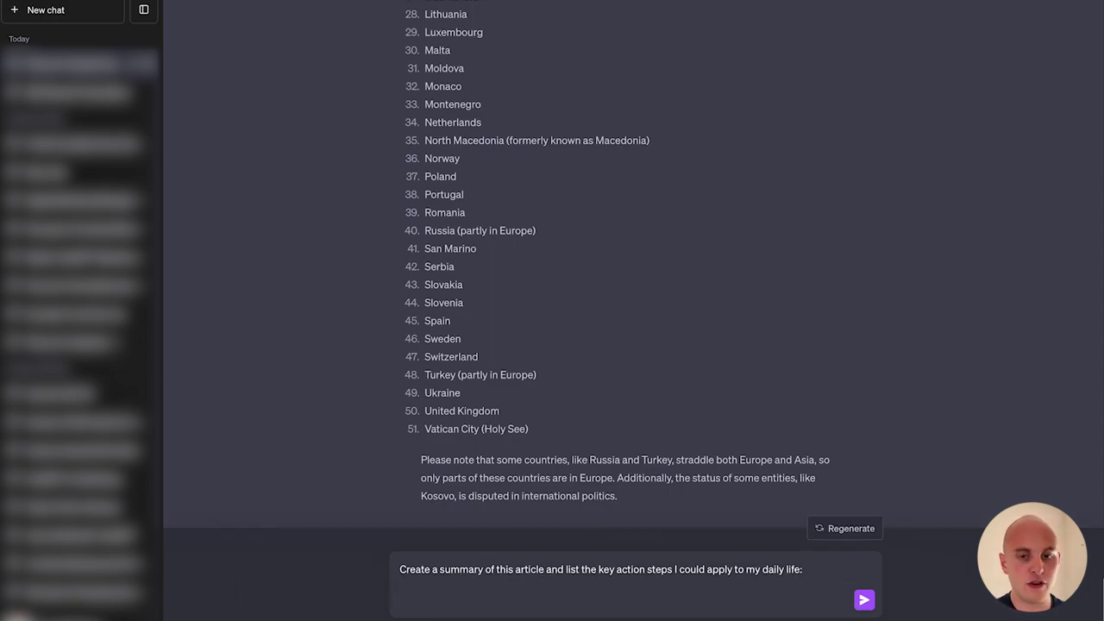
pyautogui.hotkey('ctrl', 'v')
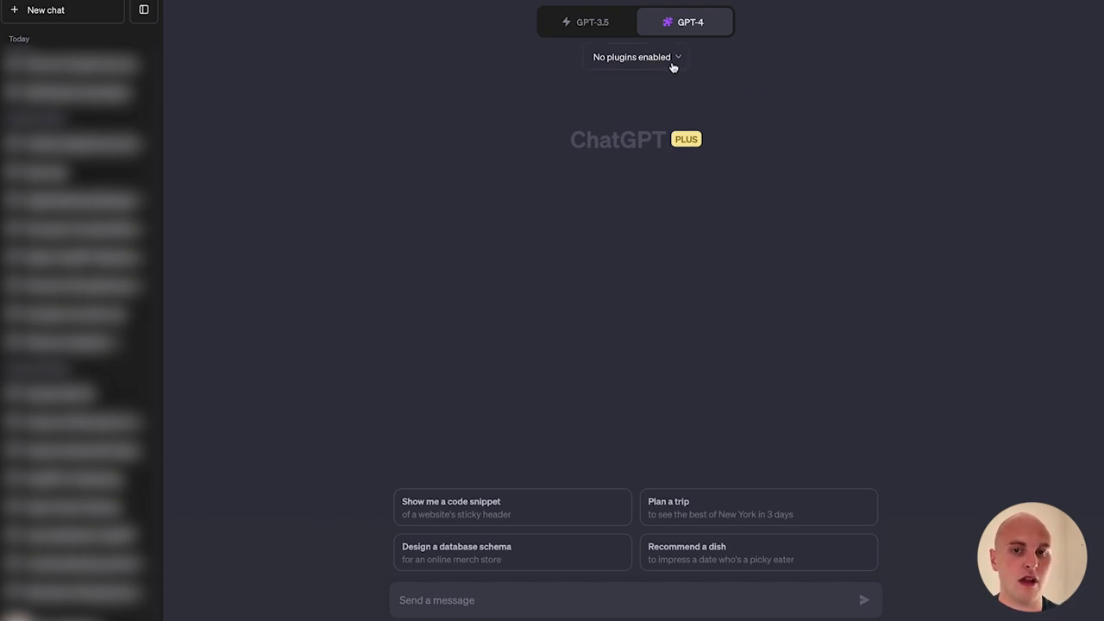
# Enable the GoDaddy Name Search plugin for the new GPT-4 chat.
pyautogui.click(673, 60)
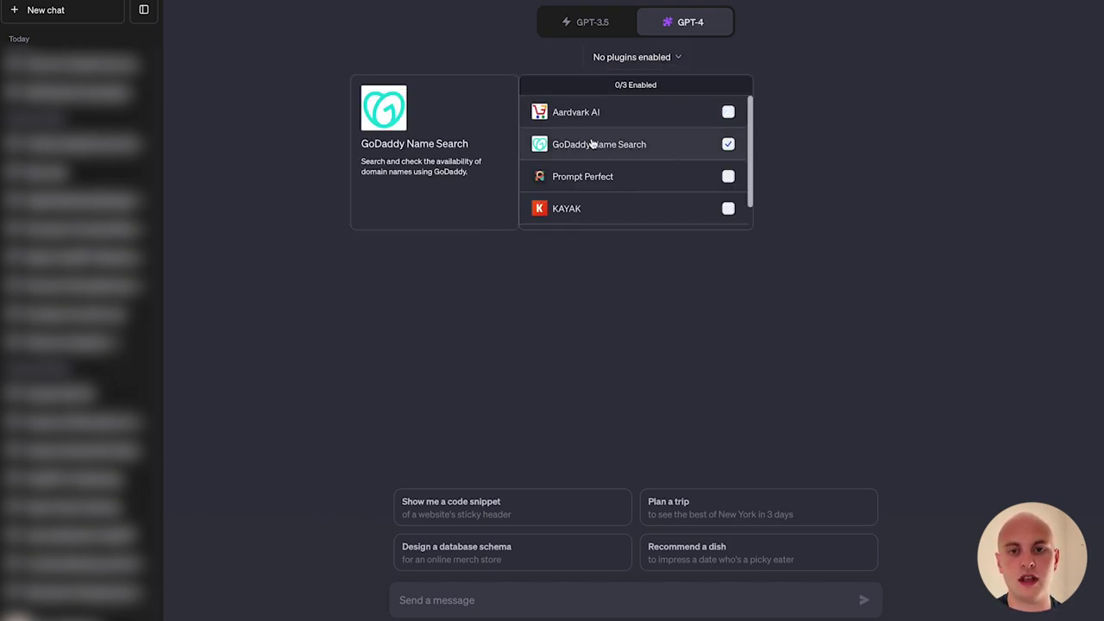
pyautogui.click(729, 145)
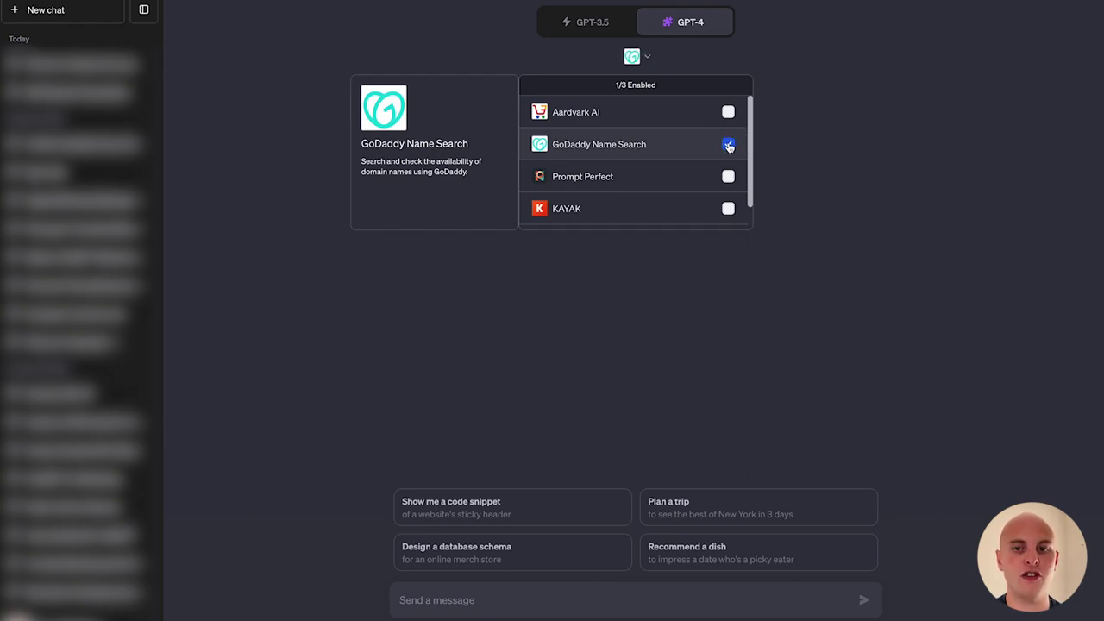
pyautogui.click(867, 228)
# Ask for business name ideas for personal training services in the sports and fitness industry, giving 20 names where the .com domain is available.
pyautogui.click(485, 596)
pyautogui.write('Help me generate business name ideas. The industry is sports and fitness and the product is personal training services. Give me 20 names where the .com domain is available.')
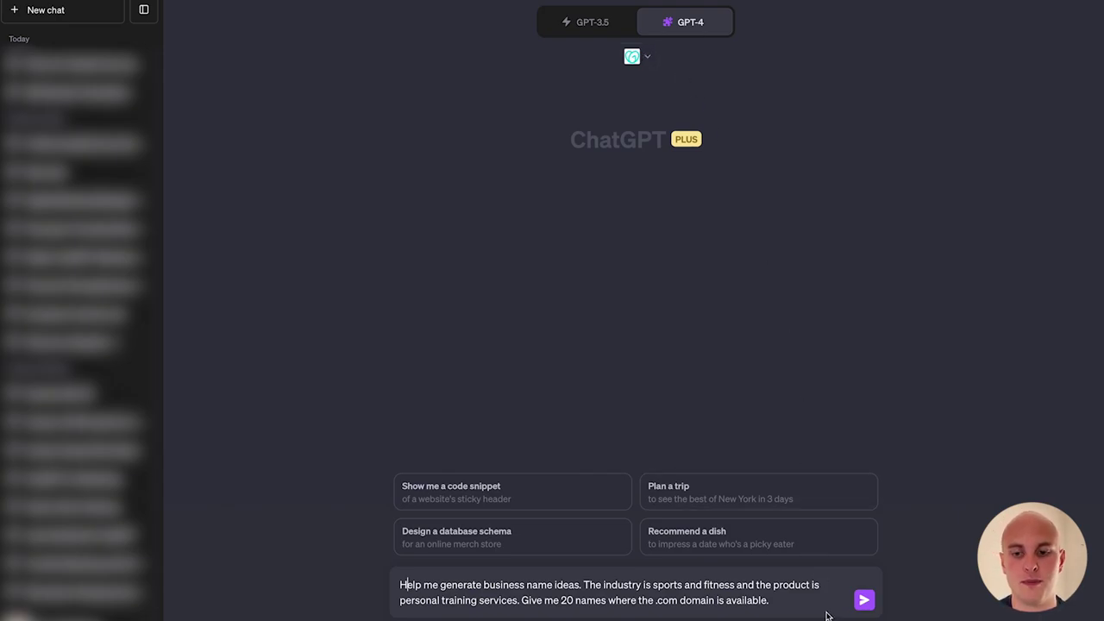
pyautogui.click(864, 600)
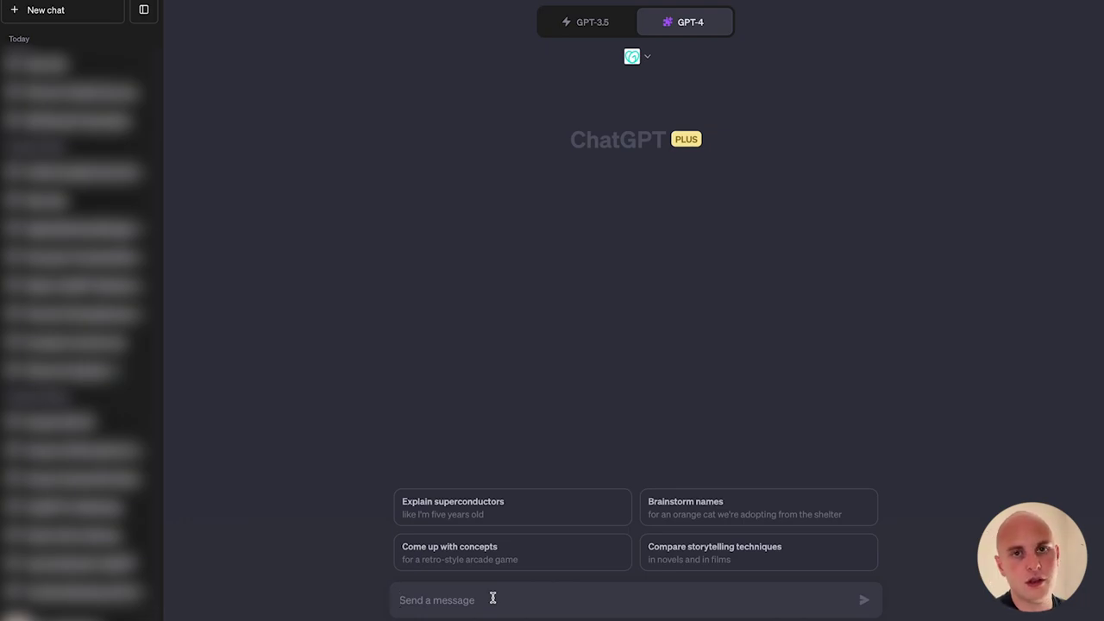
# Request a European capital city flashcard quiz that names each country, says whether the answer is correct, supplies the right answer after mistakes and moves on.
pyautogui.write("Create flashcards of the capital city of each European country and quiz my by saying the country. I need to answer by naming the capital city. If I am correct say 'correct, let's move on' and ask me the next question. If I am incorrect, say 'Incorrect, lets move on' and provide me with the correct answer and then move to the next question.")
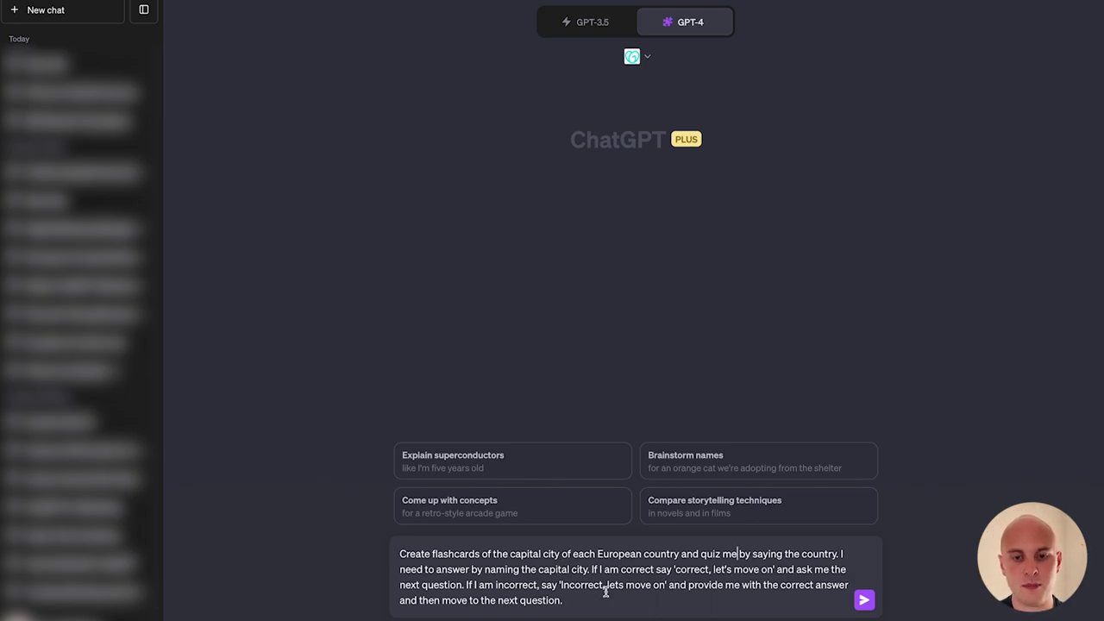
pyautogui.press('Return')
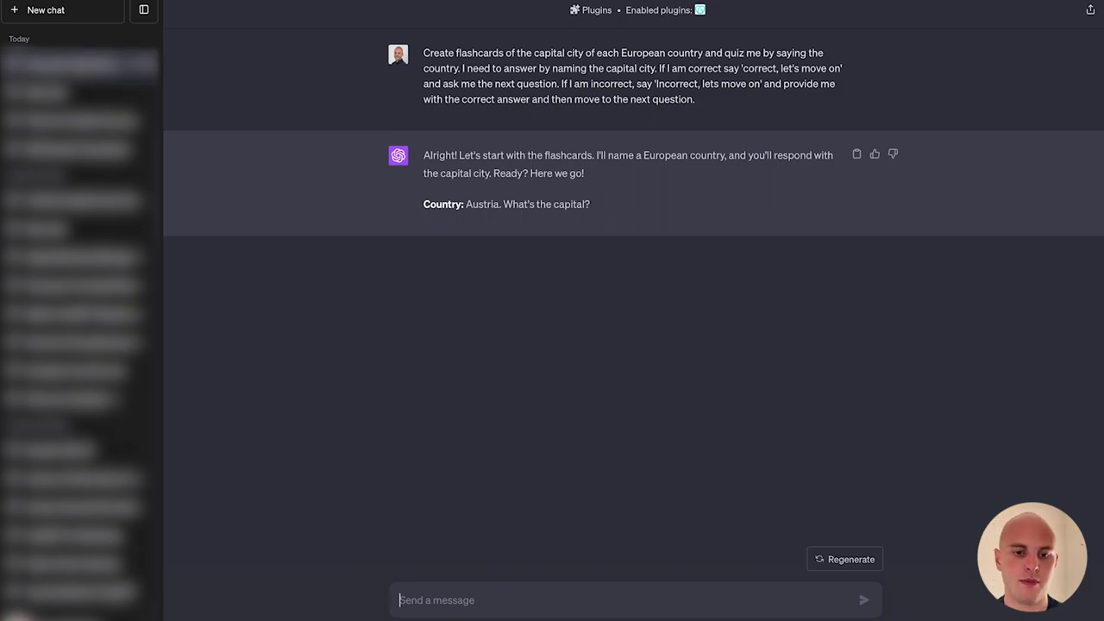
# Answer the capital city questions with Vienna for Austria, Paris for Belgium, Dubrovnik for Croatia and Kopenhagen for Denmark.
pyautogui.write('Vienn')
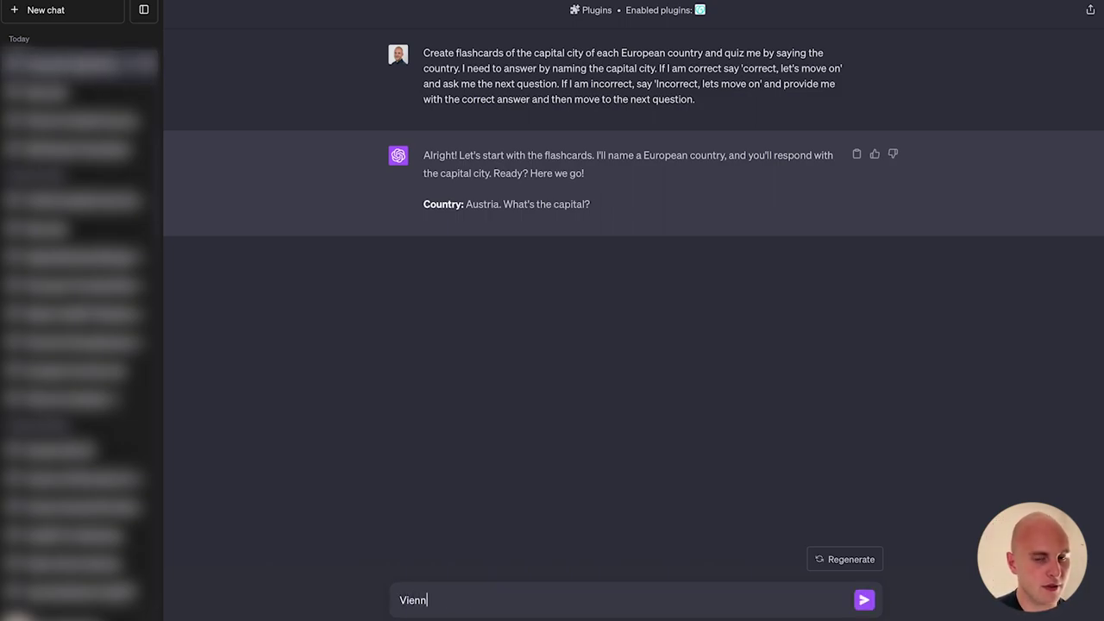
pyautogui.write('a')
pyautogui.press('Return')
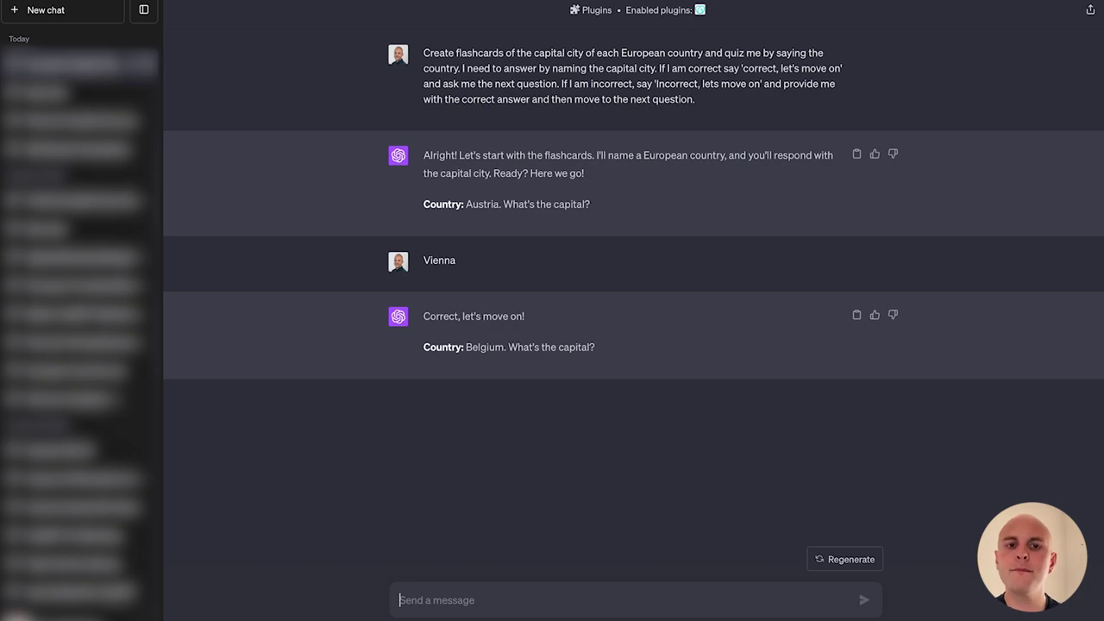
pyautogui.write('Paris')
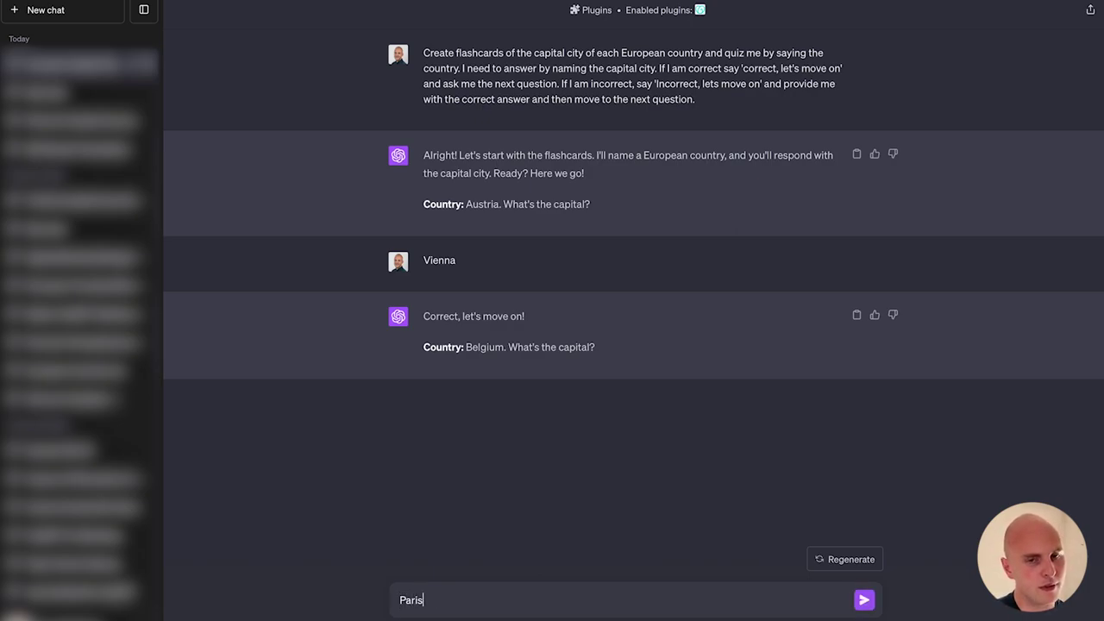
pyautogui.press('Return')
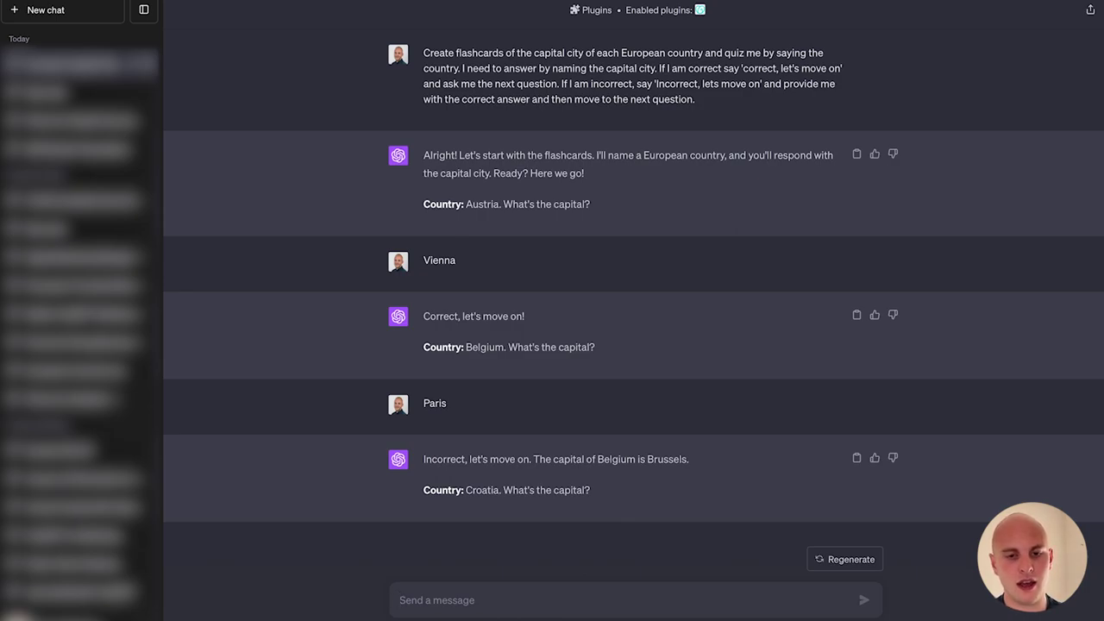
pyautogui.write('D')
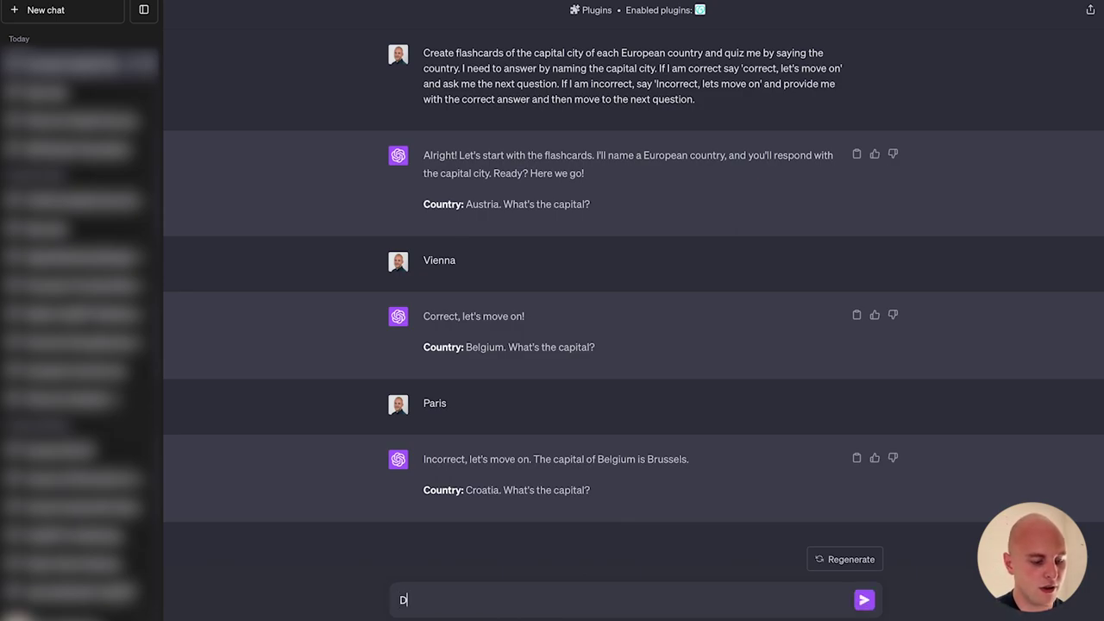
pyautogui.write('ubrovinik')
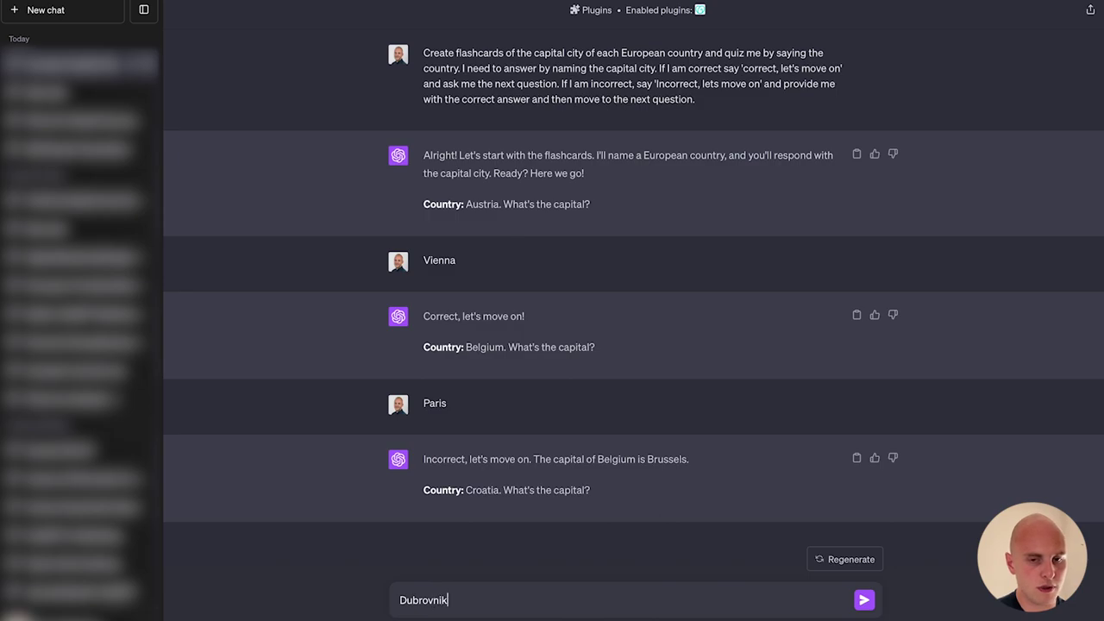
pyautogui.press('Return')
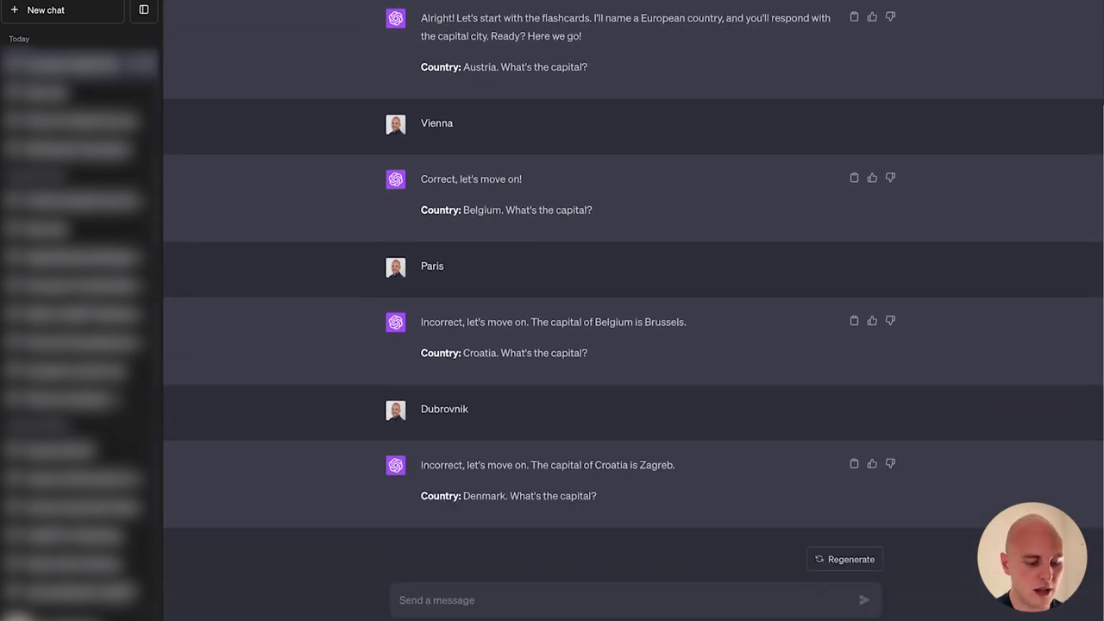
pyautogui.write('Kopenhagen')
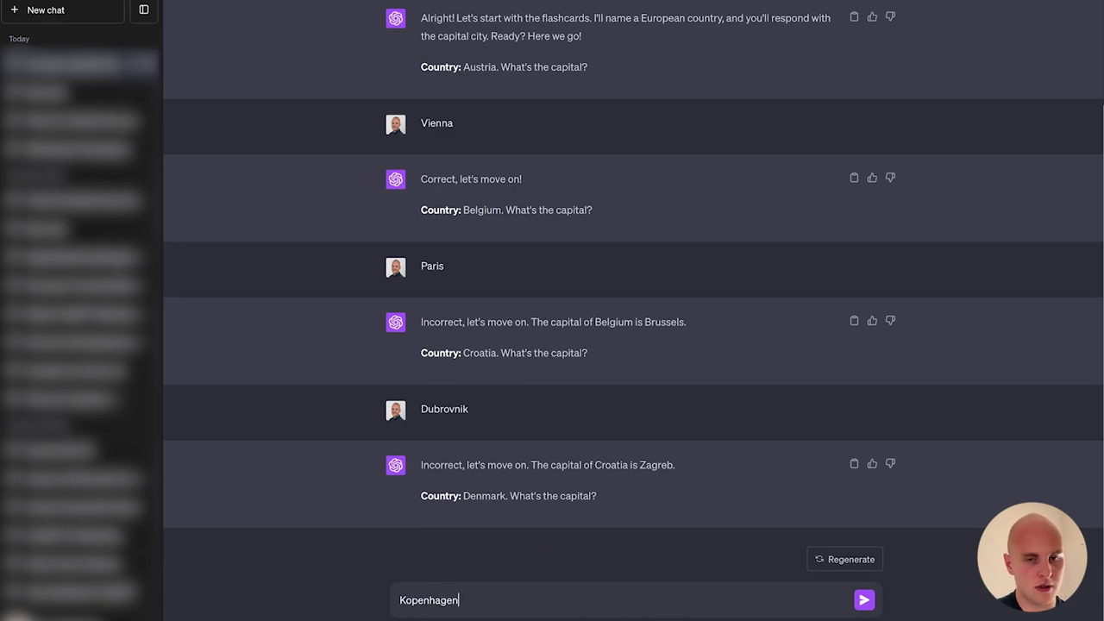
pyautogui.press('Return')
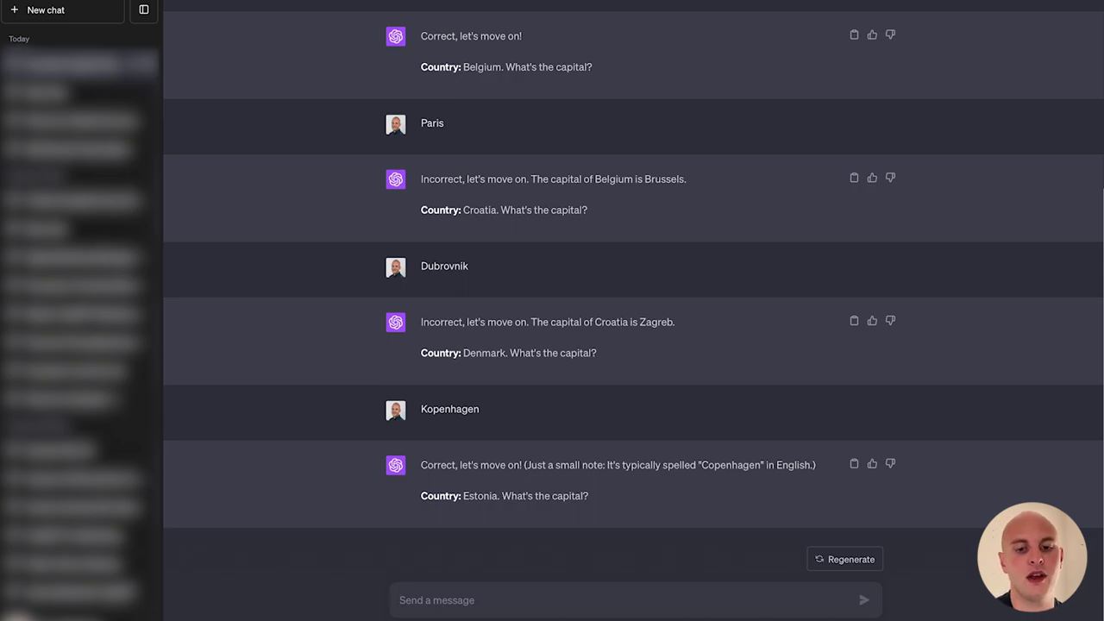
# End the quiz with "Stop" and send "Can you give me feedback. How would you rate my knowledge of European capital cities.".
pyautogui.write('Stop')
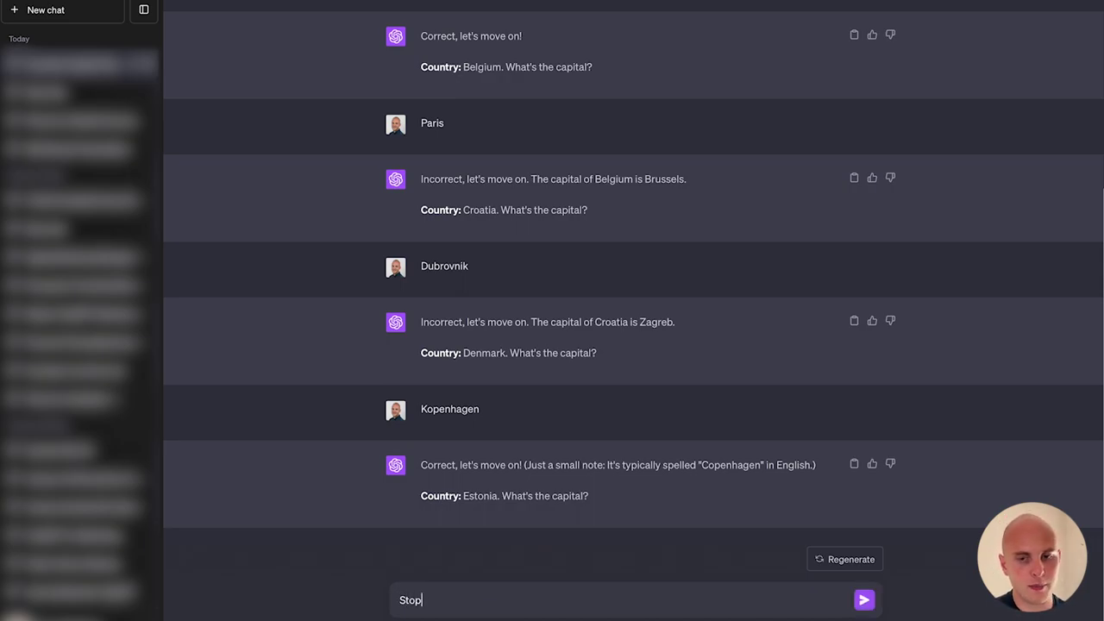
pyautogui.press('Return')
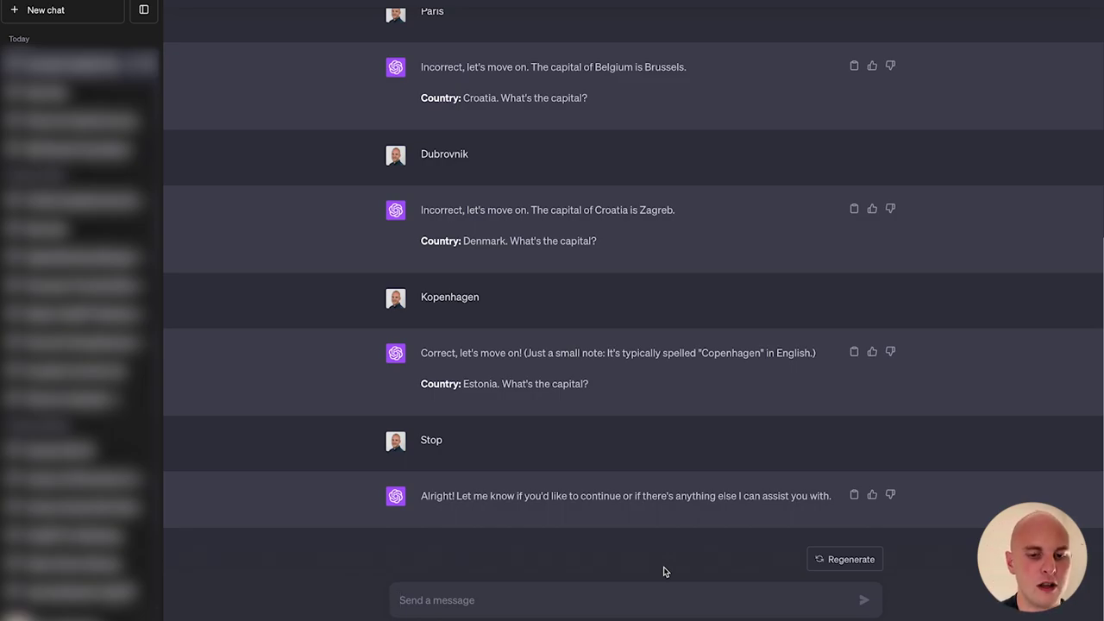
pyautogui.write('Can you give me feedback. How would you rate my knowledge of European capital cities.')
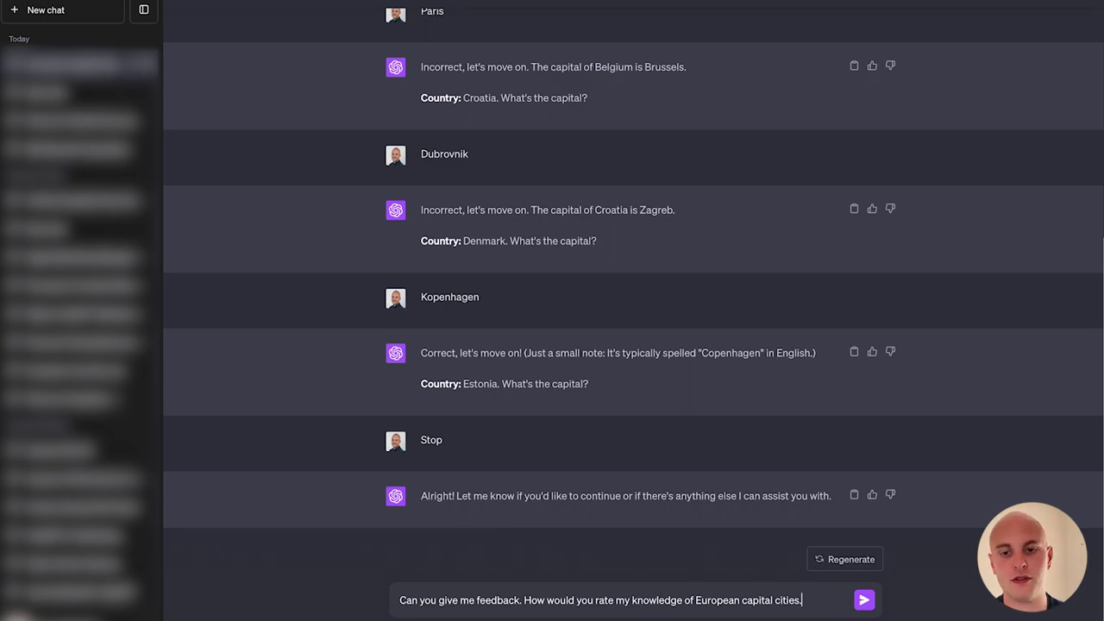
pyautogui.press('Return')
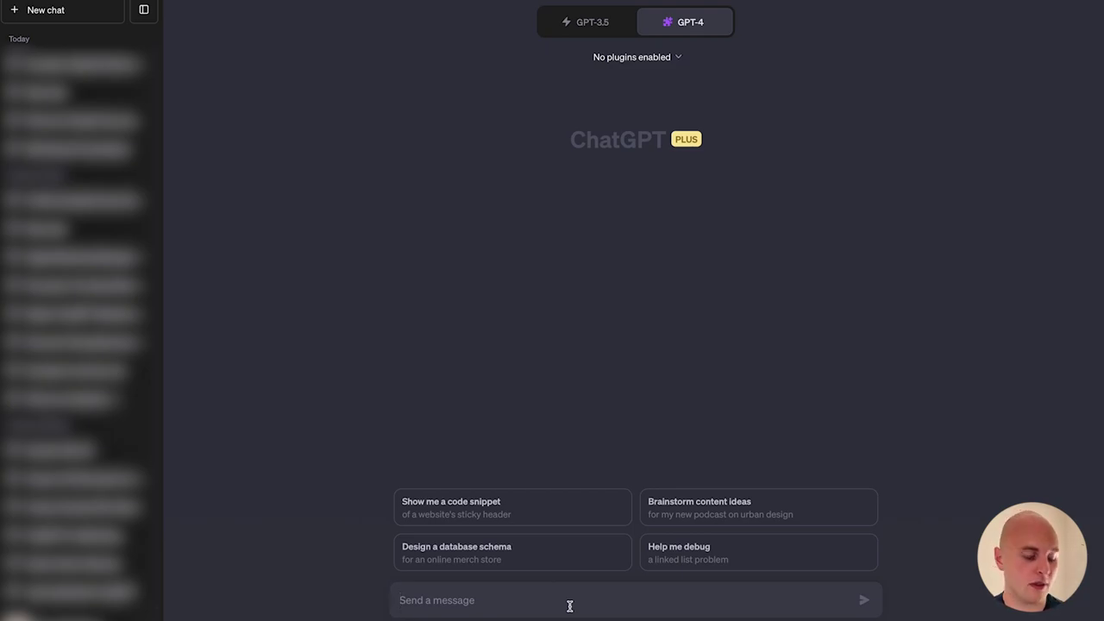
# In the new chat without plugins, send "Using the Pareto principle, create me a learning plan for python".
pyautogui.write('Using the Pareto principle, create me a learning plan for python')
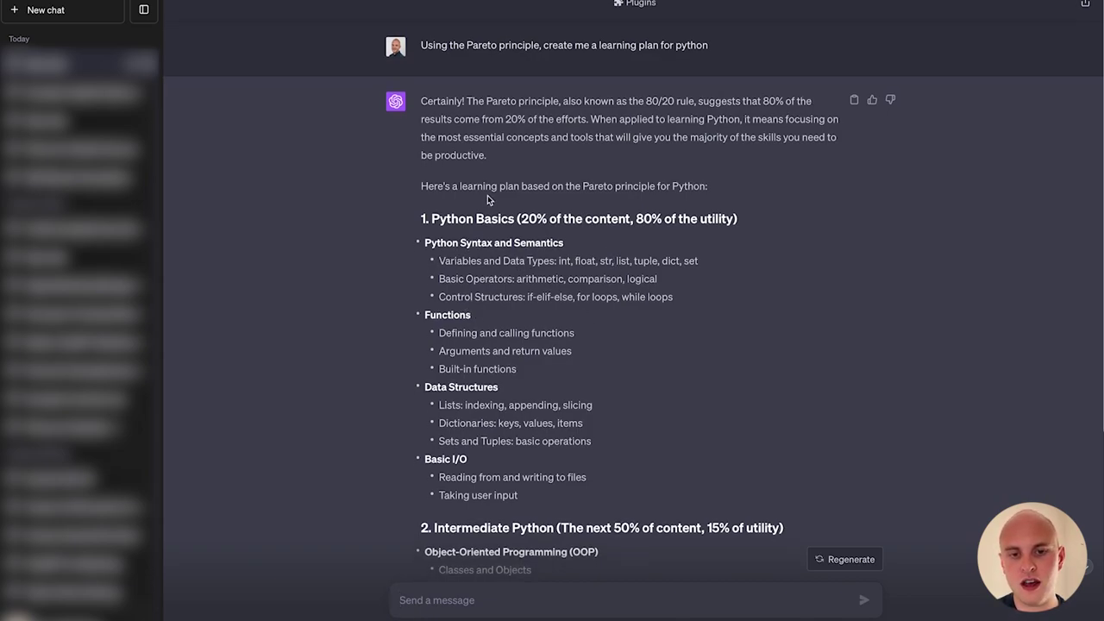
# In a new chat, ask for research and key points for a marketing student's paper on the negative points of social media.
pyautogui.scroll(-1, 506, 221)
pyautogui.scroll(-3, 506, 220)
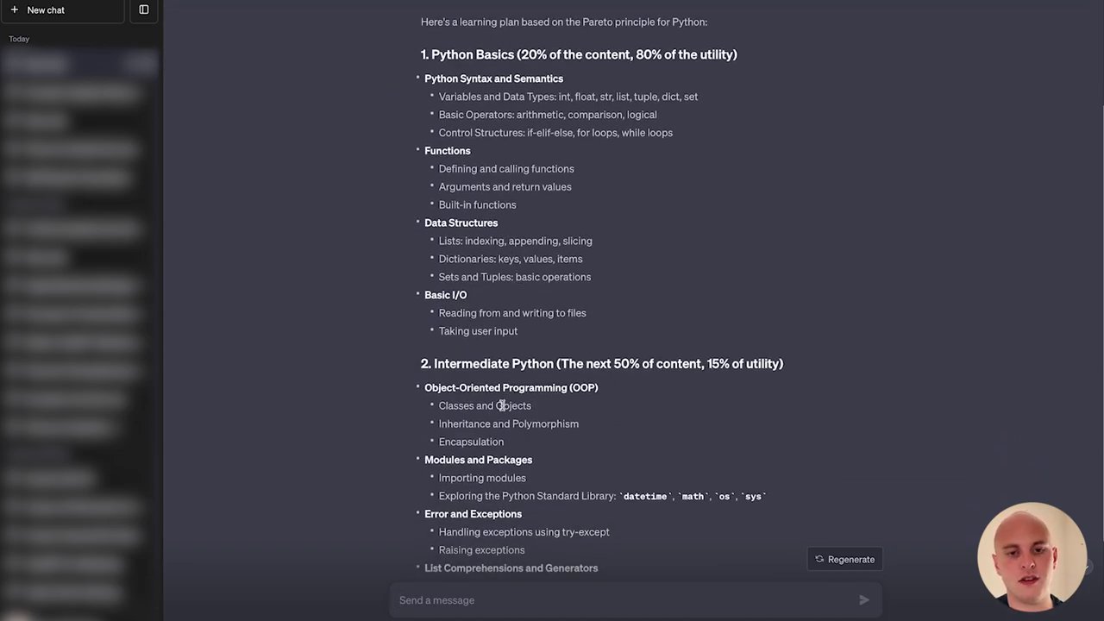
pyautogui.scroll(-2, 474, 470)
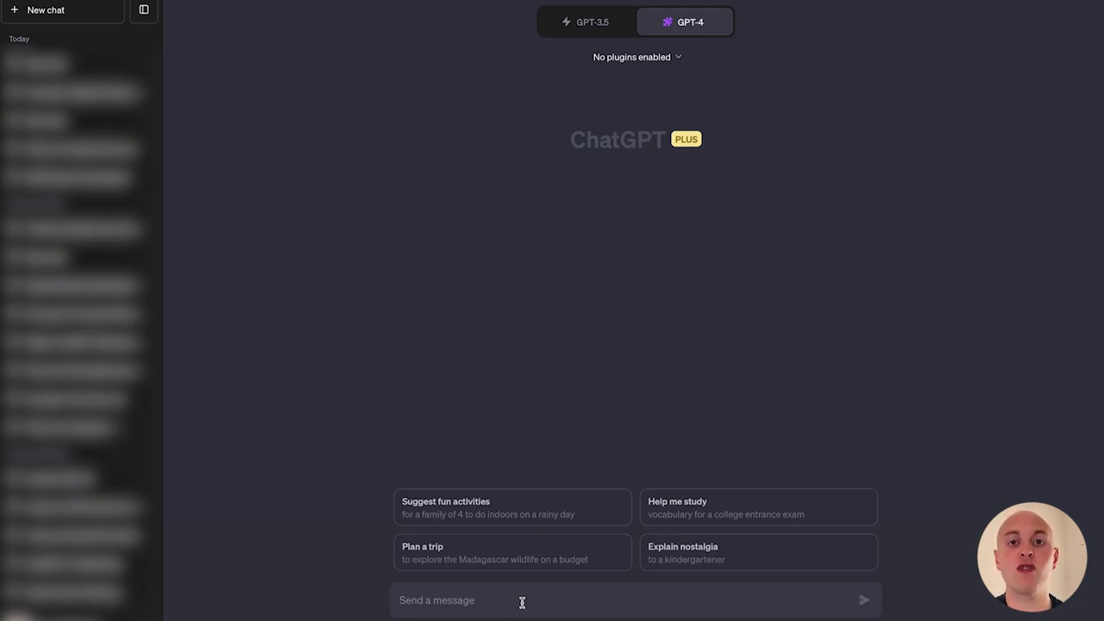
pyautogui.write("I'm a marketing student writing a paper on the negative points of social media. Can you research the topic and provide some key points I could include in the paper?")
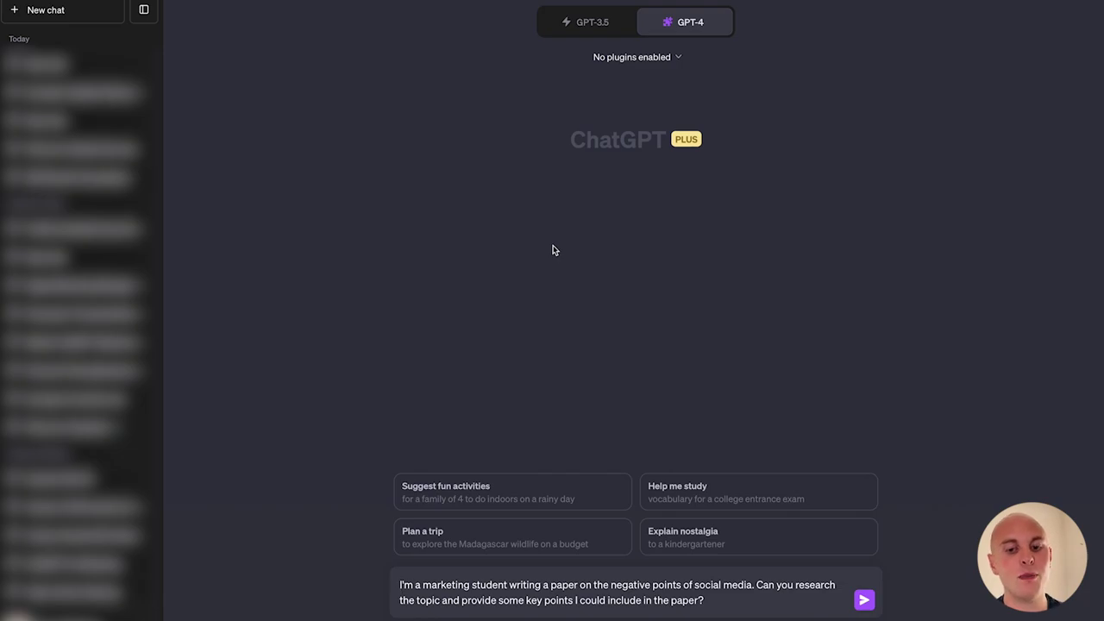
pyautogui.press('Return')
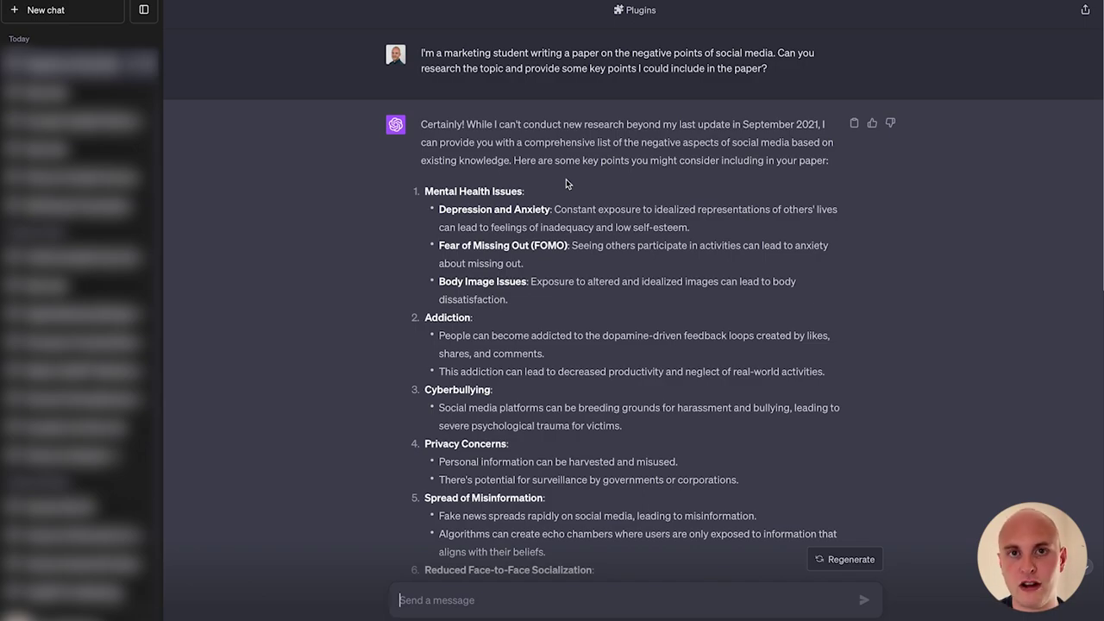
# Request a loving parent's 2 minute wedding speech about the daughter's education and kindness, ending with a loving comment and advice to her husband.
pyautogui.scroll(-15, 566, 178)
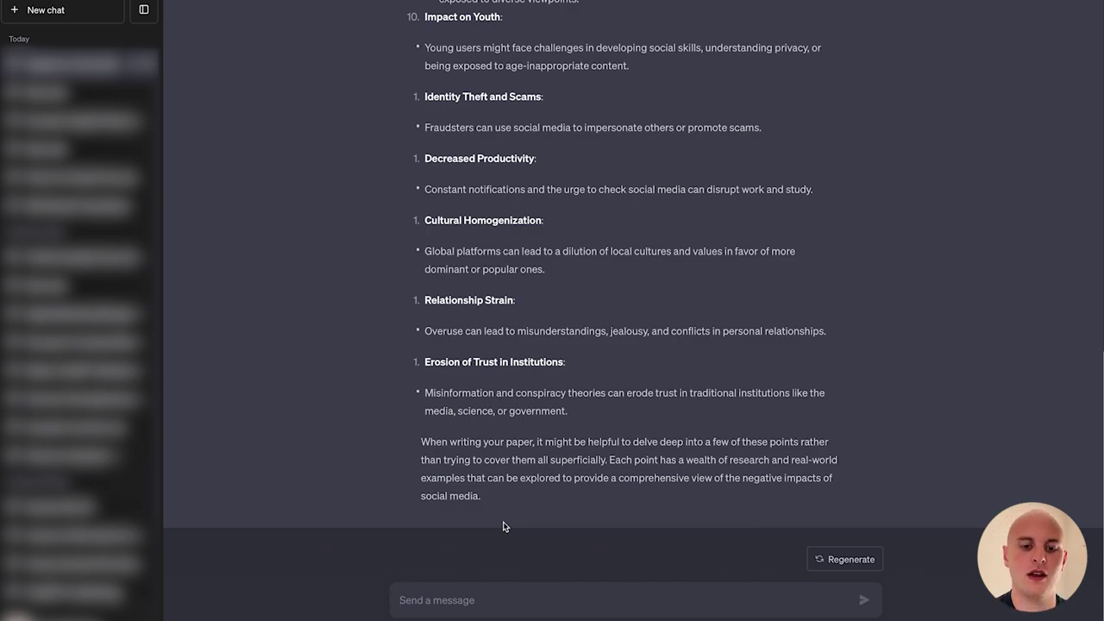
pyautogui.write("Act as a loving parent, write me a 2 minute speech for my daughter's wedding. My daughter's name is Steph, she went to school in London, studied marketing at university in Oxford, where she met her new husband, Ben. Steph's qualities are that she is kind, and example of her kindness is when she came home early from a holiday with her friends to look after me when I fell and broke my leg. I'm proud of her kindness and think she'll be a great wife to ben. End the speech with a loving comment to Steph and some words of advice to Ben")
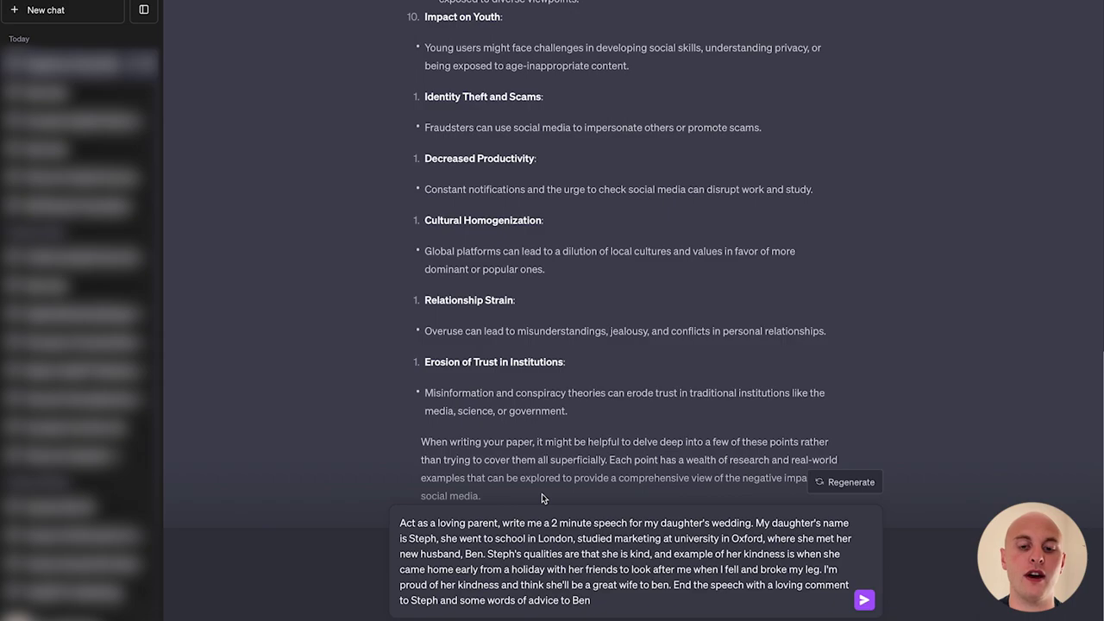
pyautogui.press('Return')
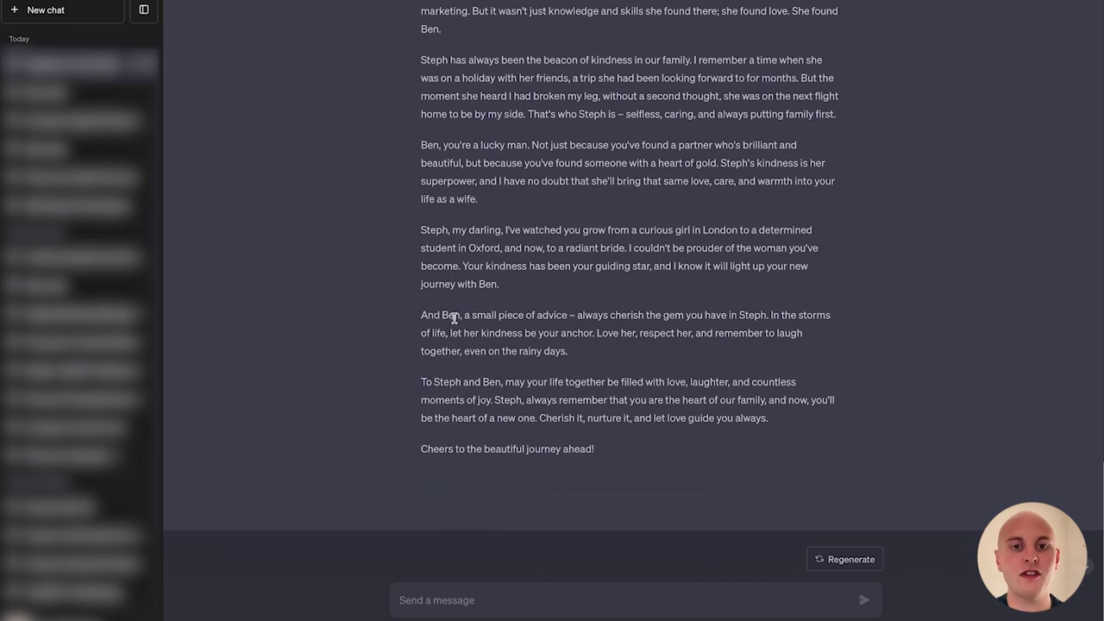
# Request a covering letter as a marketer with over 5 years experience and $20million in generated sales, supplying the pasted job description.
pyautogui.scroll(3, 454, 319)
pyautogui.scroll(-1, 453, 319)
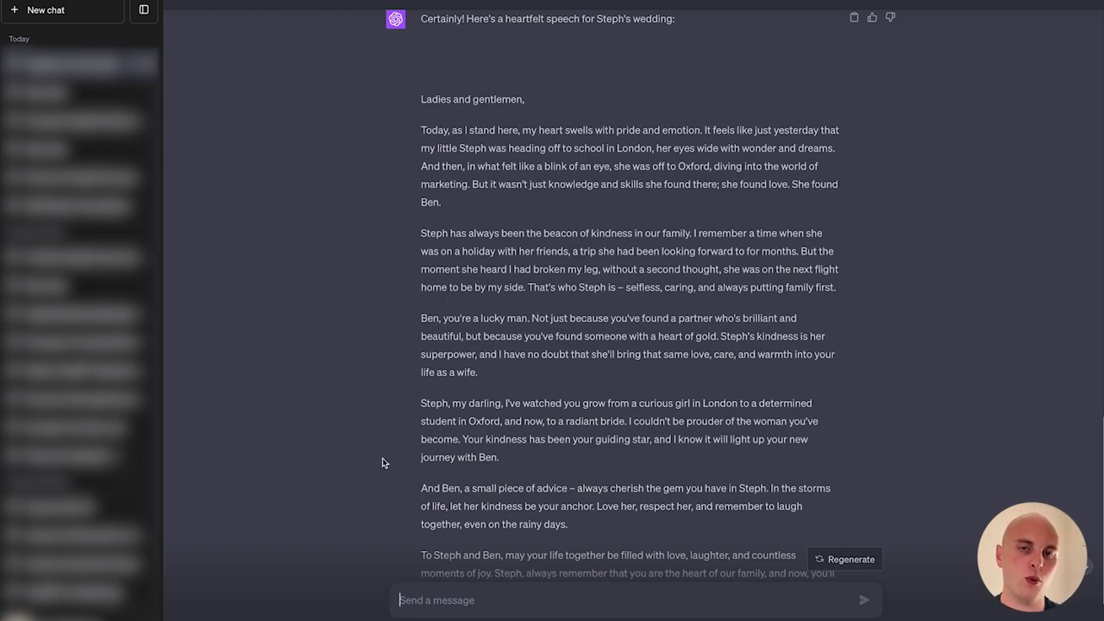
pyautogui.write("You're a marketer with over 5 years experience. Your main achievements have been generating a marketing plan that generated $20million in sales for a telephone manufacturer. Write a covering letter for this job:")
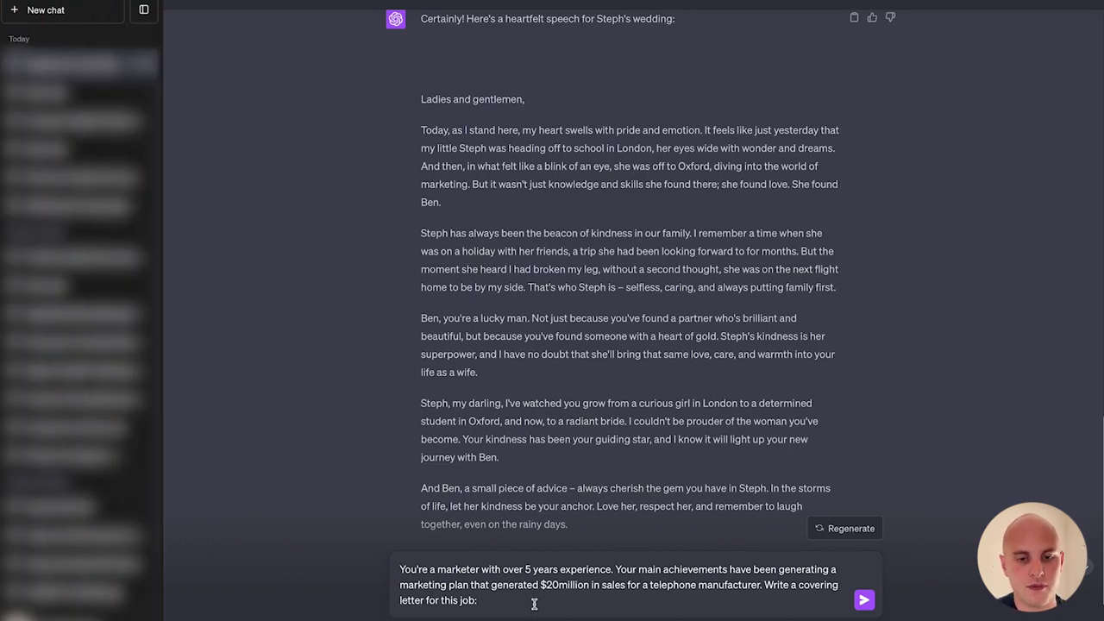
pyautogui.hotkey('ctrl', 'v')
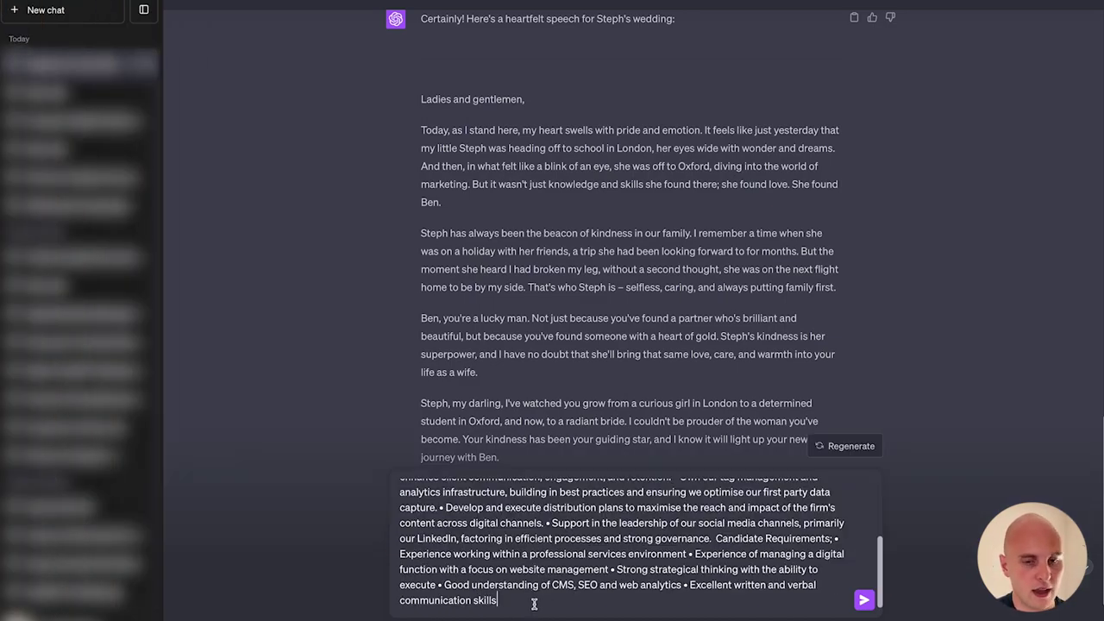
pyautogui.click(863, 601)
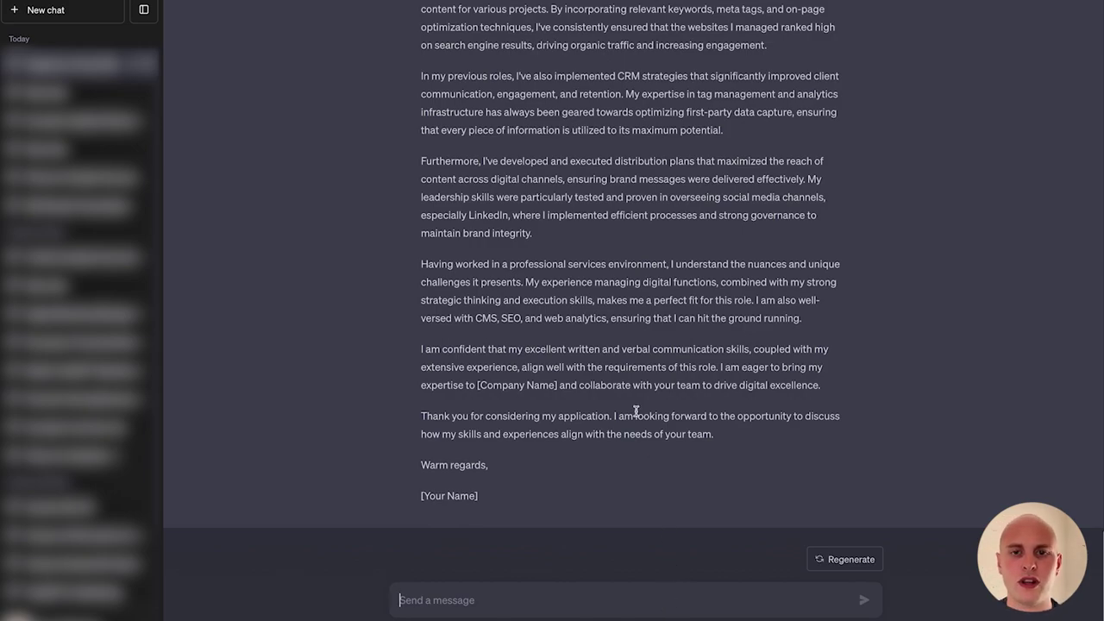
# Review the covering letter and send the follow-up "Make it shorter".
pyautogui.scroll(5, 626, 377)
pyautogui.scroll(-5, 627, 377)
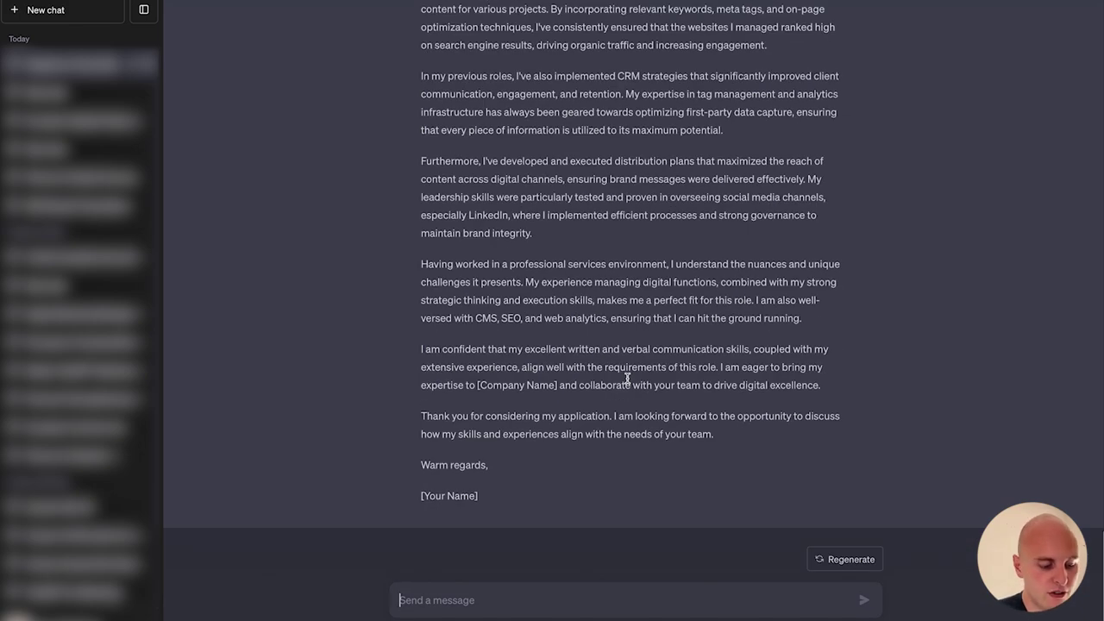
pyautogui.write('Make it shorter')
pyautogui.press('Return')
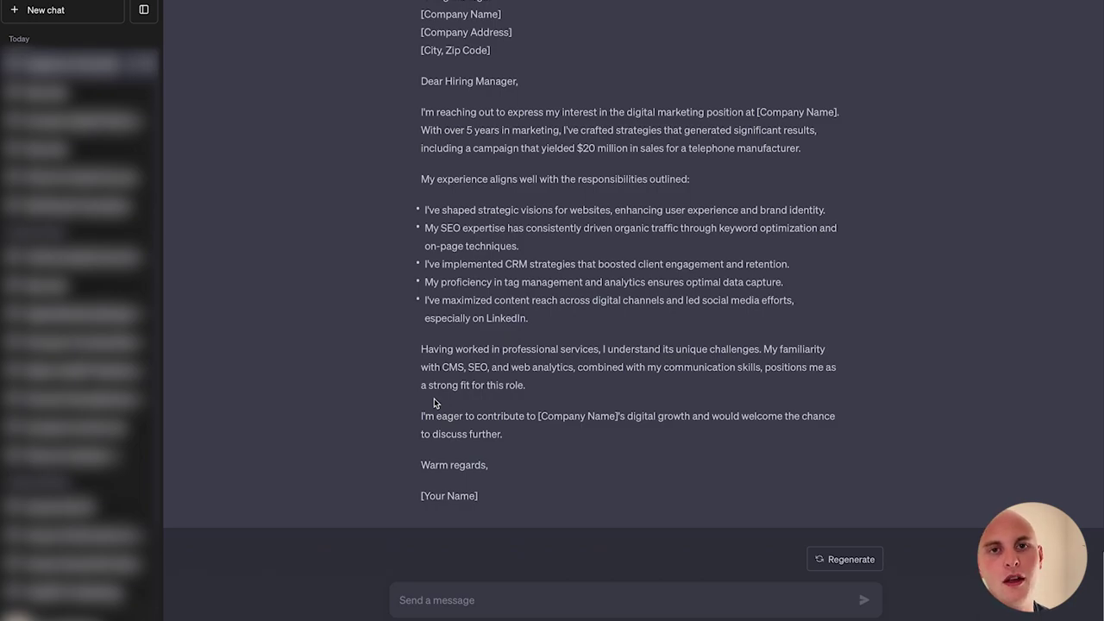
# Request a 3-week December New Zealand itinerary for London parents and their 3 year old son, with national parks, Edoras, Rivendell and Hobbiton.
pyautogui.write("I'm going on holiday with my wife and 3 year old son. We're from London and we are travelling to New Zealand for 3 weeks. My wife and I would like to visit national parks and Lord of the Rings filming locations, particularly Edoras, Rivendell and Hobbiton. We also want to ensure our son is entertained. Plan me an itinerary that takes everyone's desires into account.")
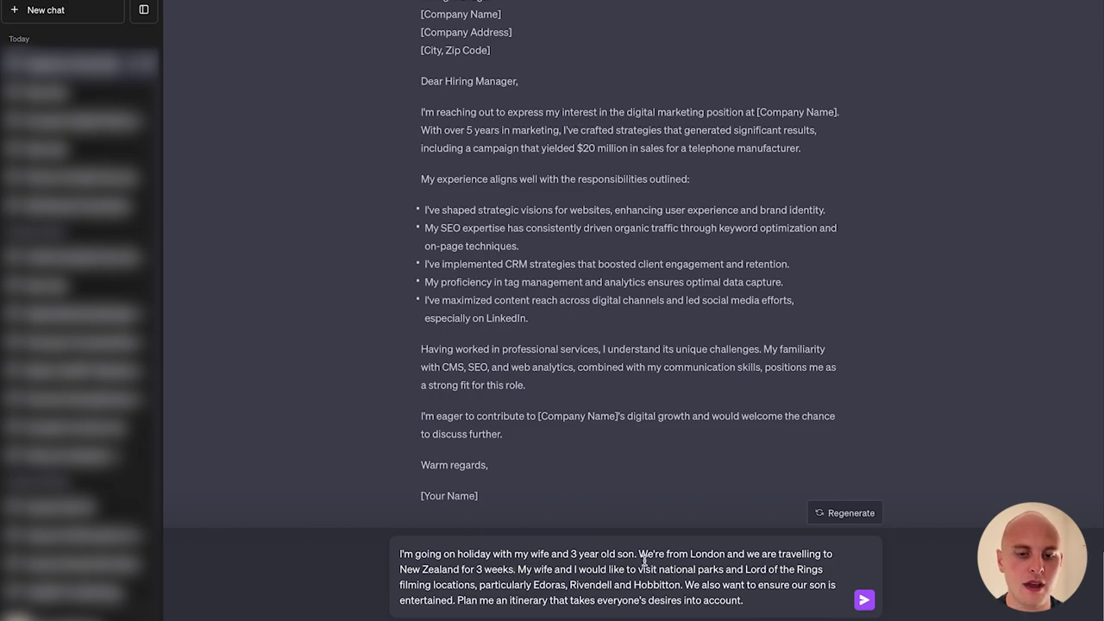
pyautogui.write('in De')
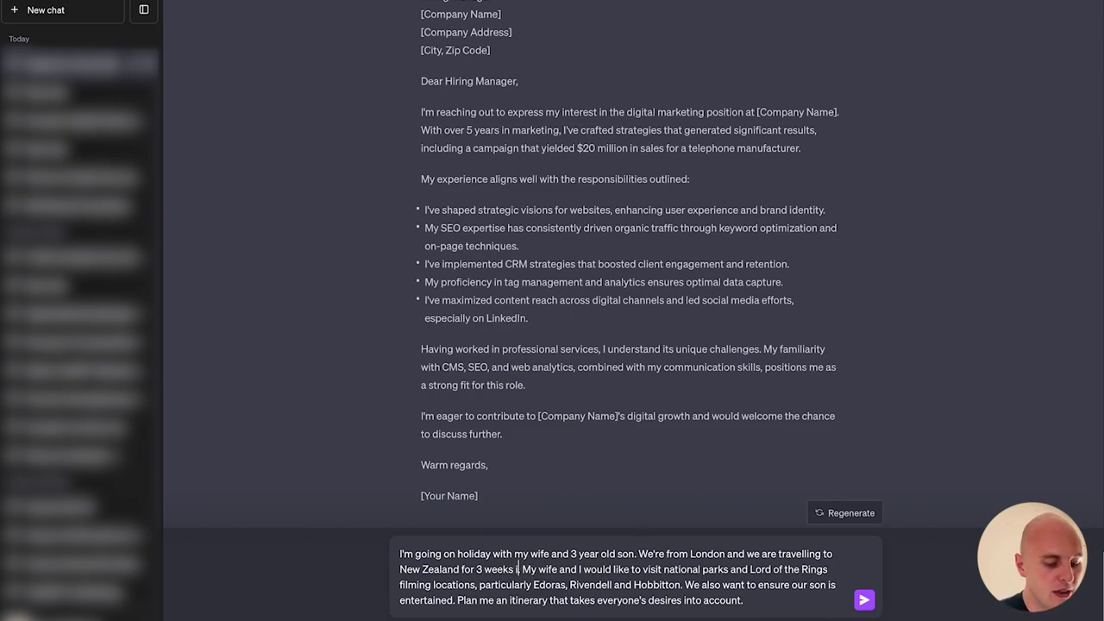
pyautogui.write('cember')
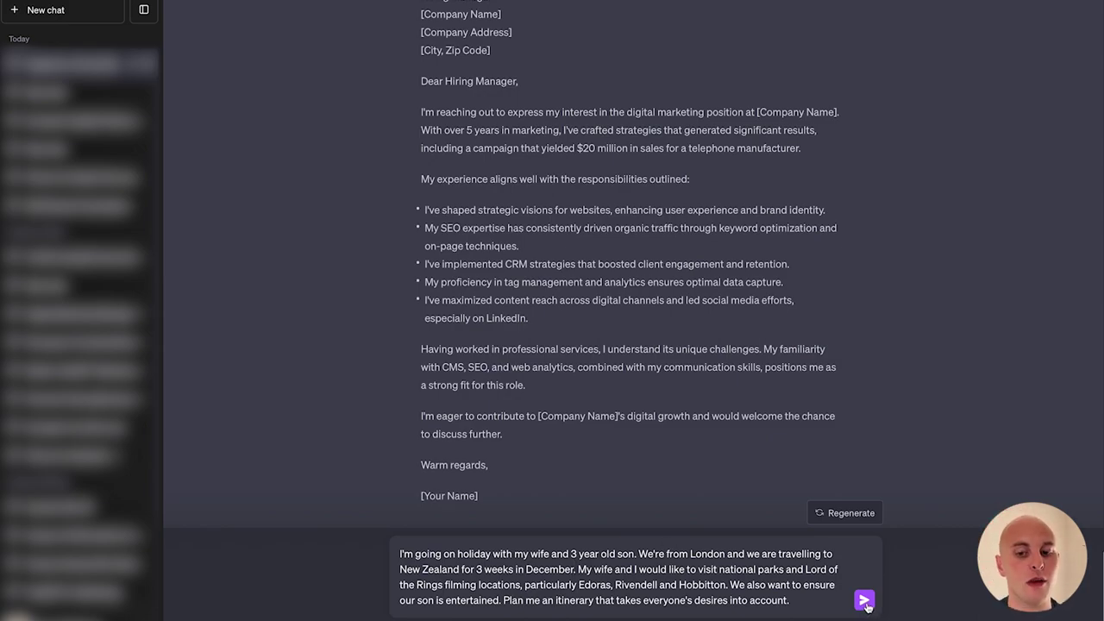
pyautogui.press('Return')
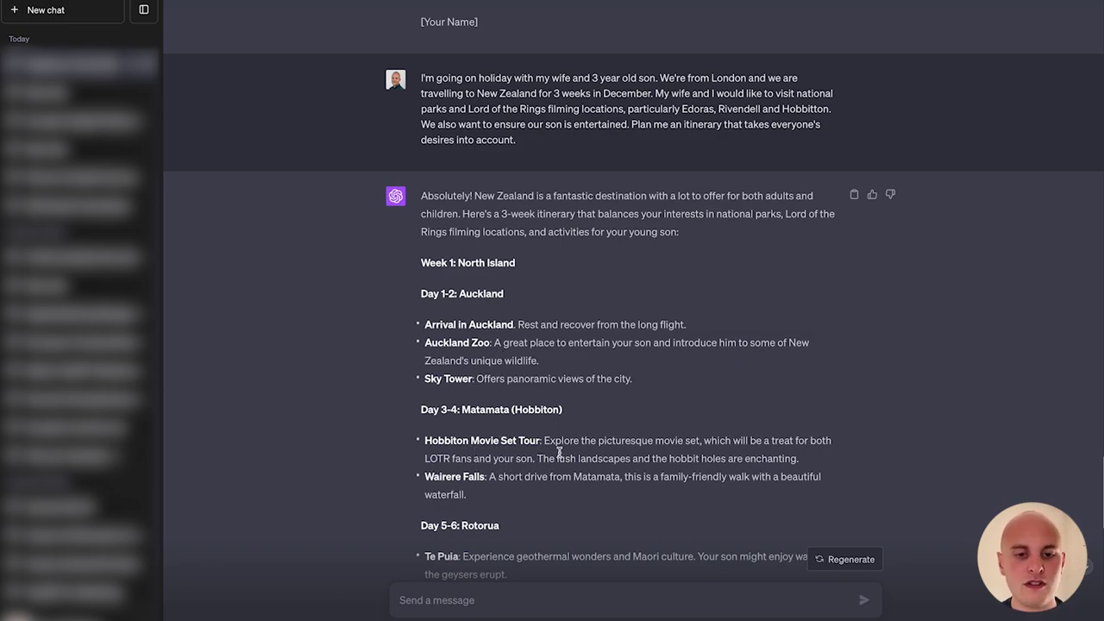
# Read through the New Zealand itinerary to check the daily stops, filming locations, national parks and activities for the son.
pyautogui.scroll(-3, 532, 292)
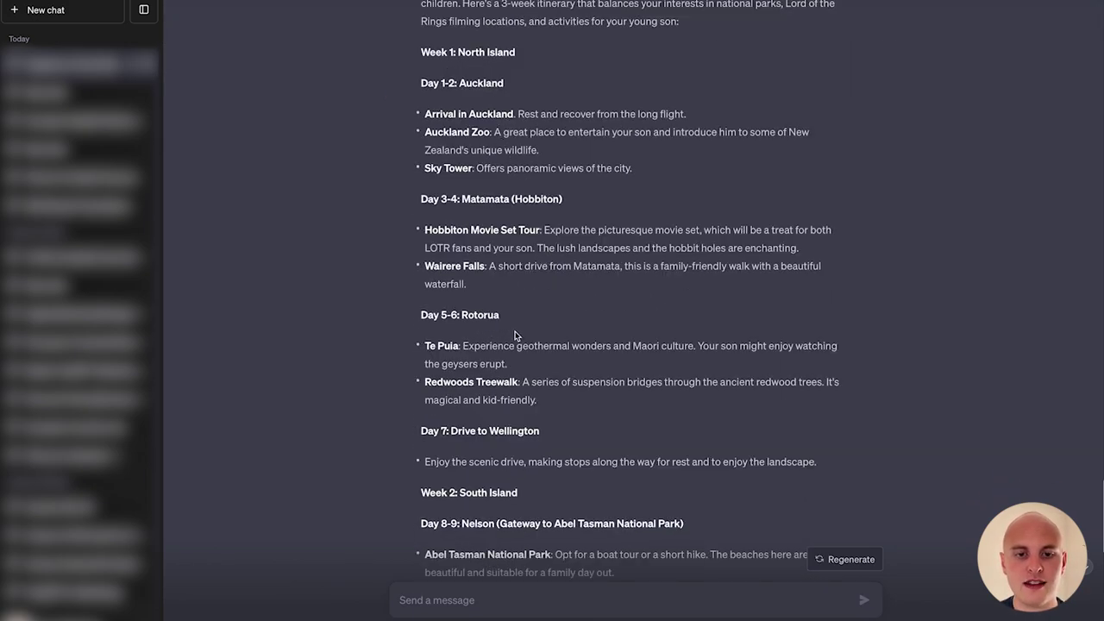
pyautogui.scroll(-1, 538, 421)
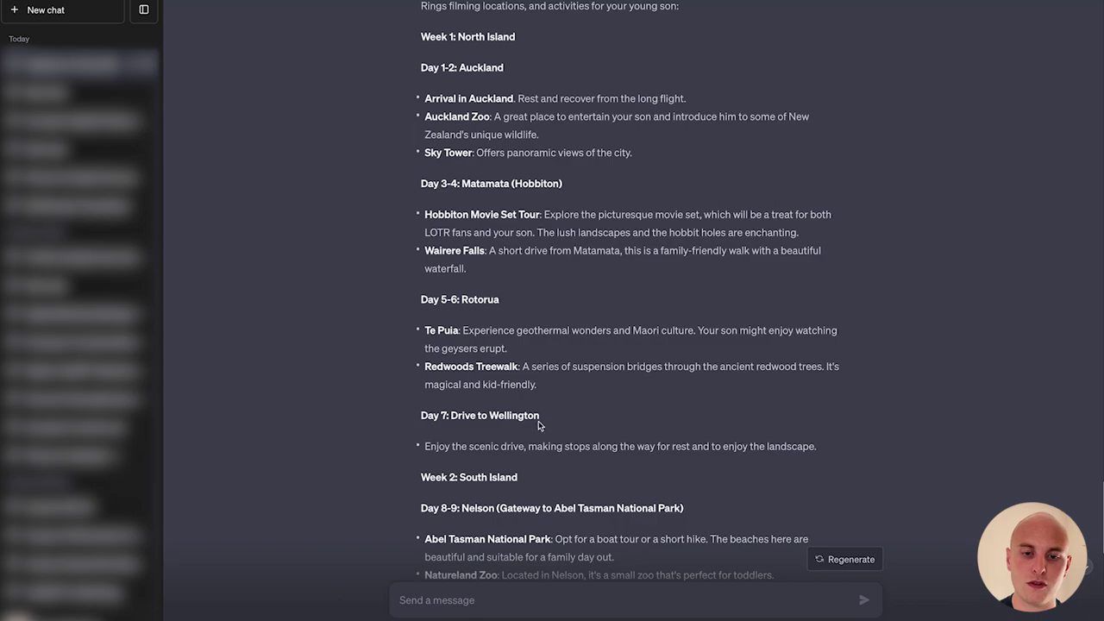
pyautogui.scroll(-2, 538, 401)
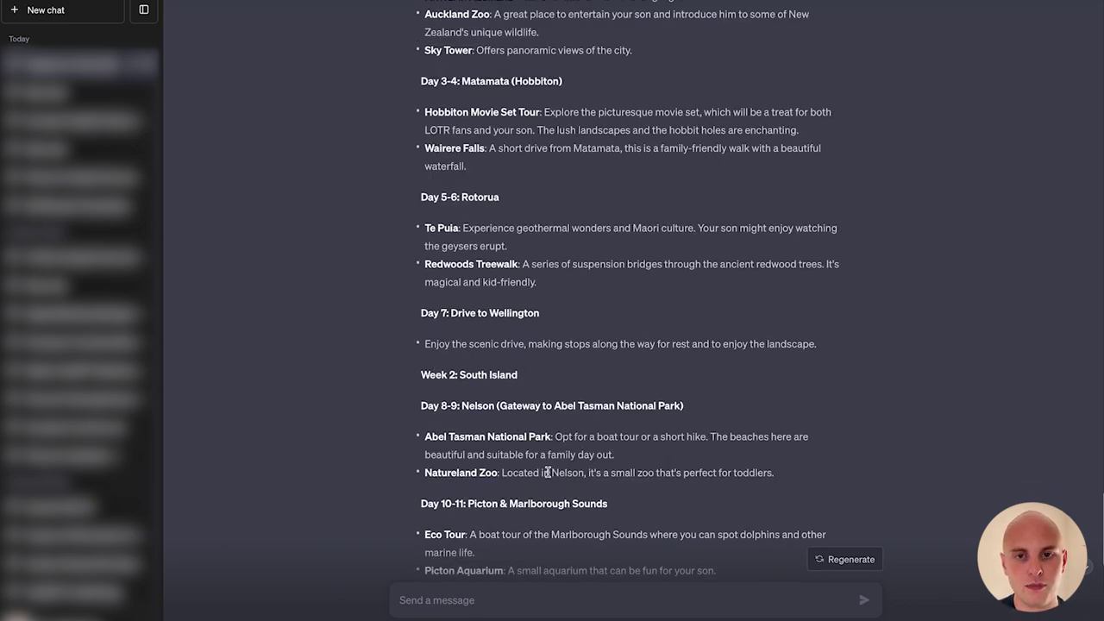
pyautogui.scroll(-5, 536, 343)
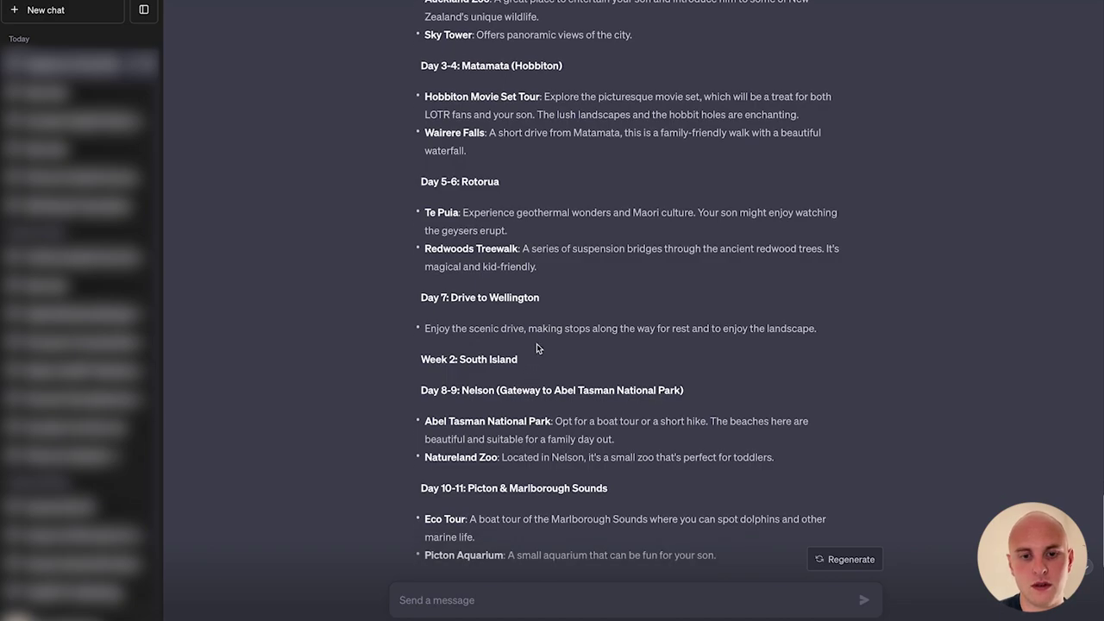
pyautogui.scroll(-2, 537, 345)
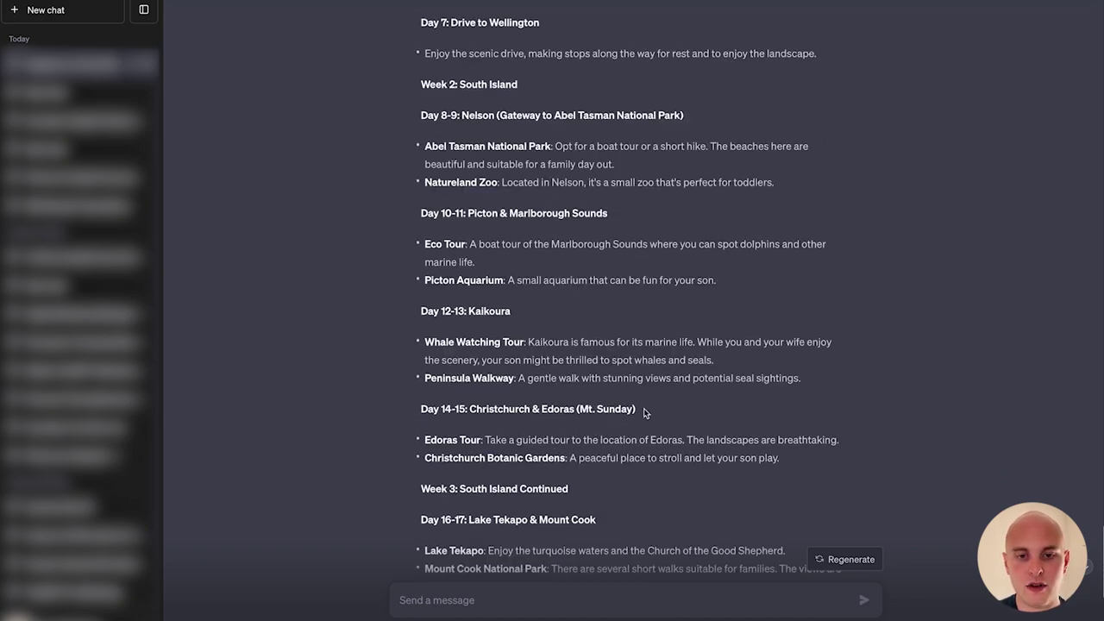
pyautogui.scroll(-10, 646, 414)
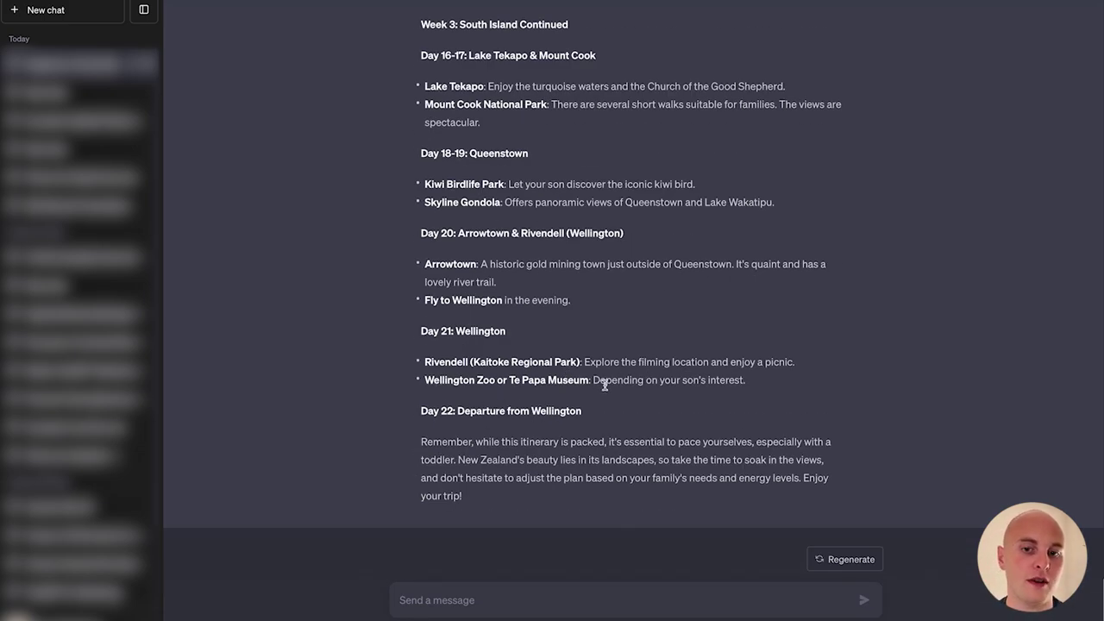
pyautogui.scroll(9, 530, 382)
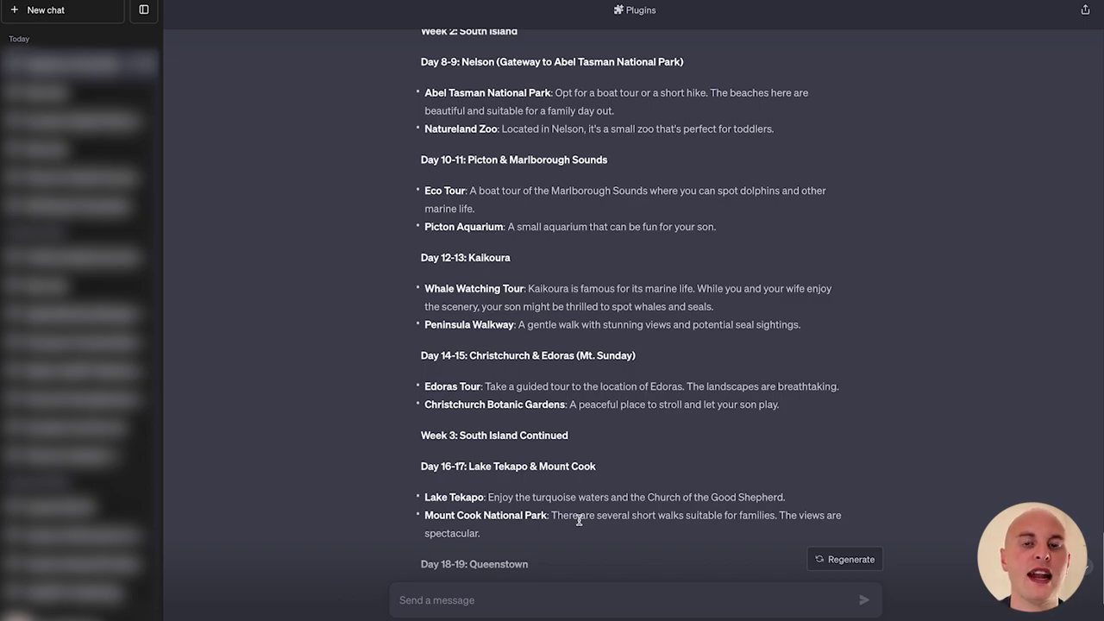
pyautogui.scroll(-5, 633, 484)
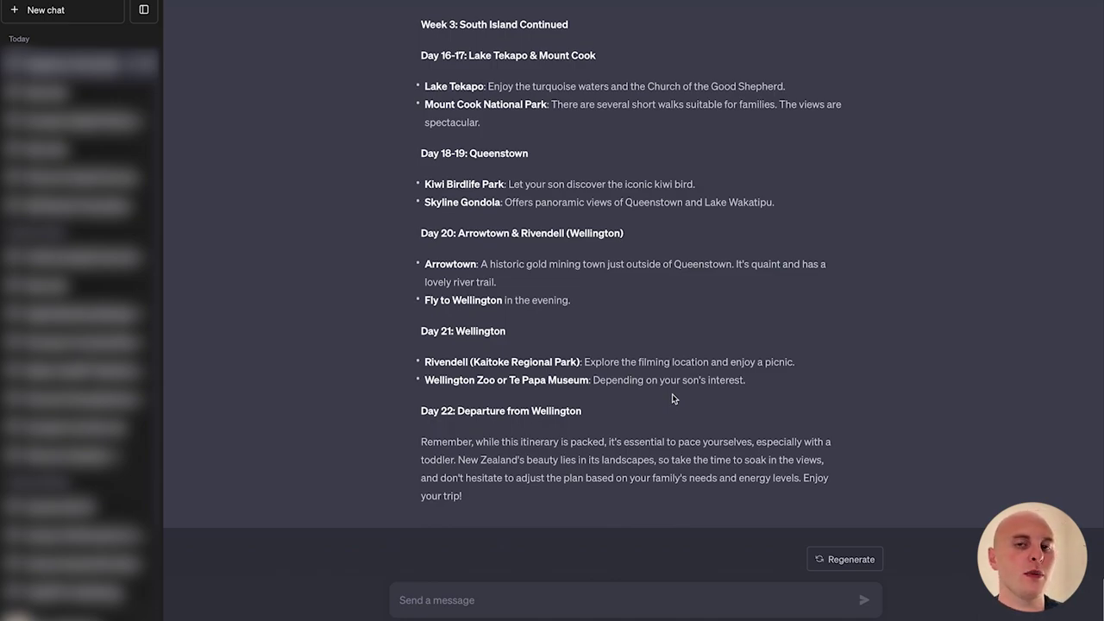
# Request a summary of 'How to win Friends and influence people' with key takeaways and an action plan taking less than 15 minutes per day.
pyautogui.click(460, 601)
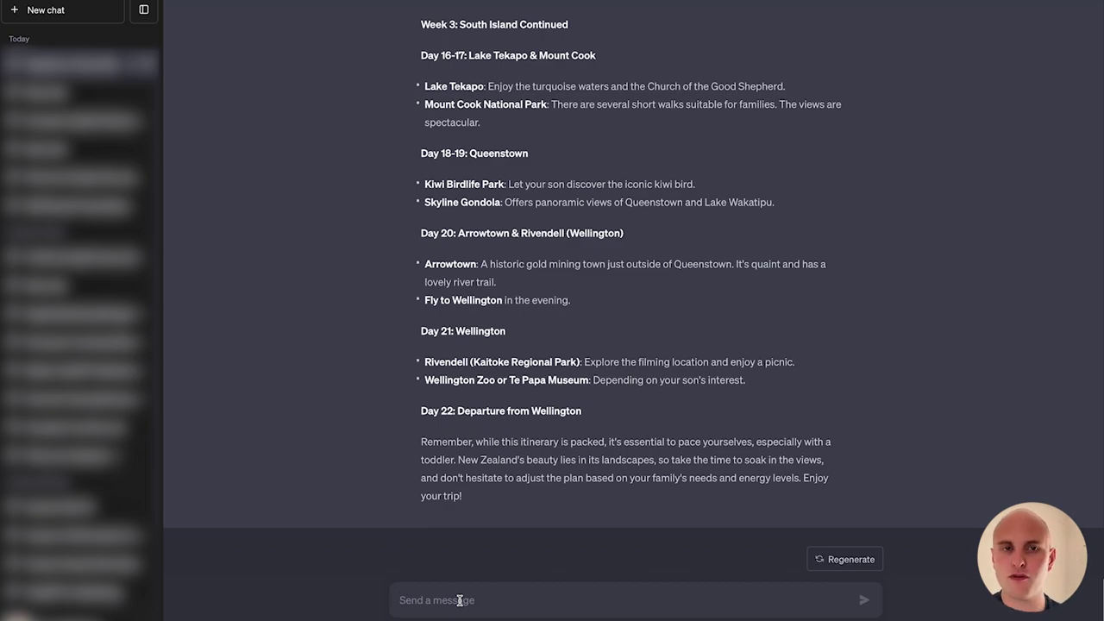
pyautogui.write("a. Summarise the book, 'How to win Friends and influence people'. List the key takeaways from the book and develop an action plan of how I can practice the techniques in less than 15 minutes per day")
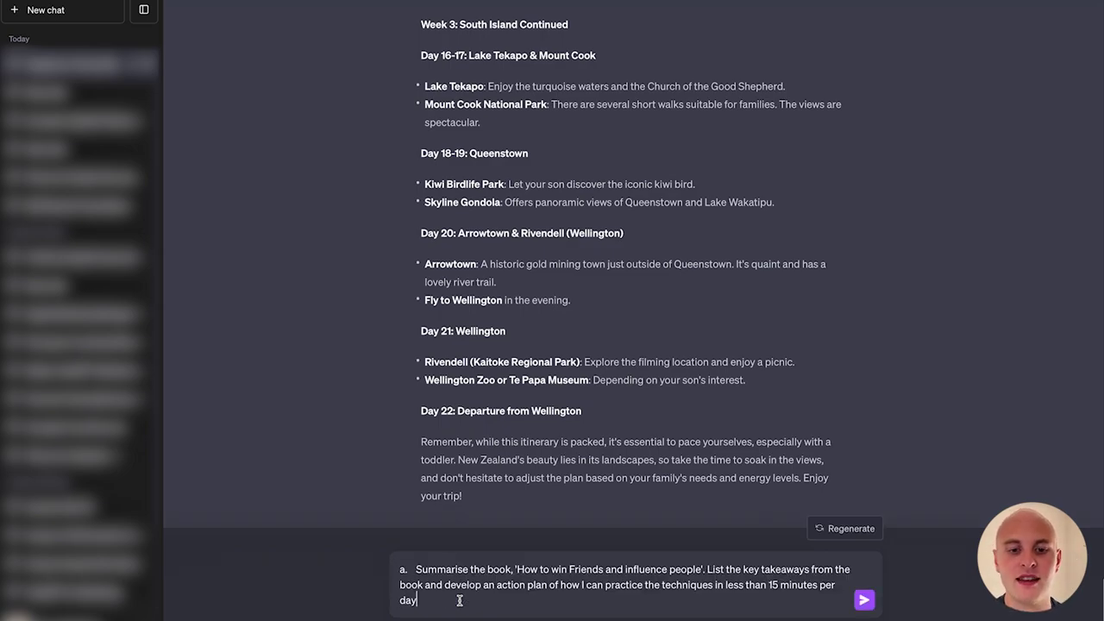
pyautogui.click(414, 569)
pyautogui.press('BackSpace')
pyautogui.press('BackSpace')
pyautogui.press('BackSpace')
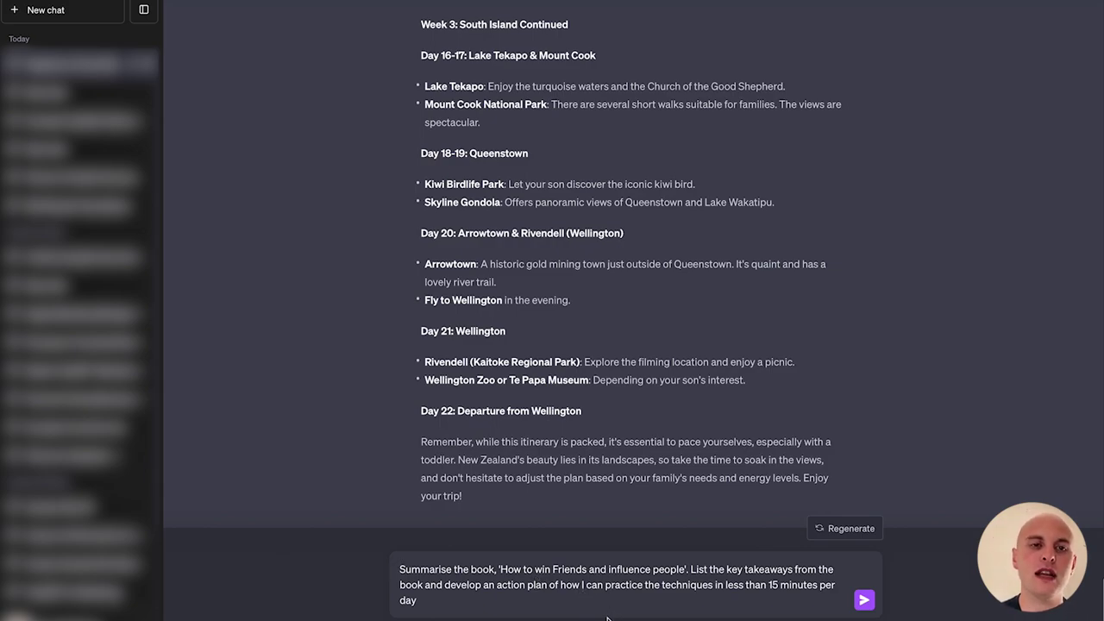
pyautogui.click(864, 600)
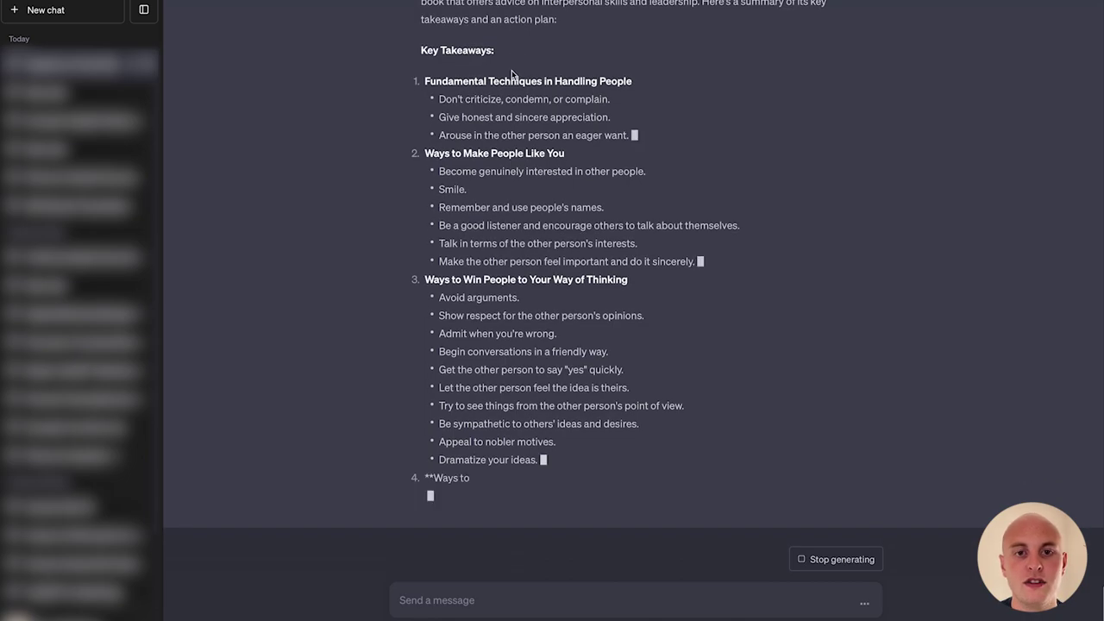
# Request a home workout plan for 10 minutes per day using only 5 kg dumbbells for a relatively fit 32 year old male with no injury history.
pyautogui.scroll(1, 515, 204)
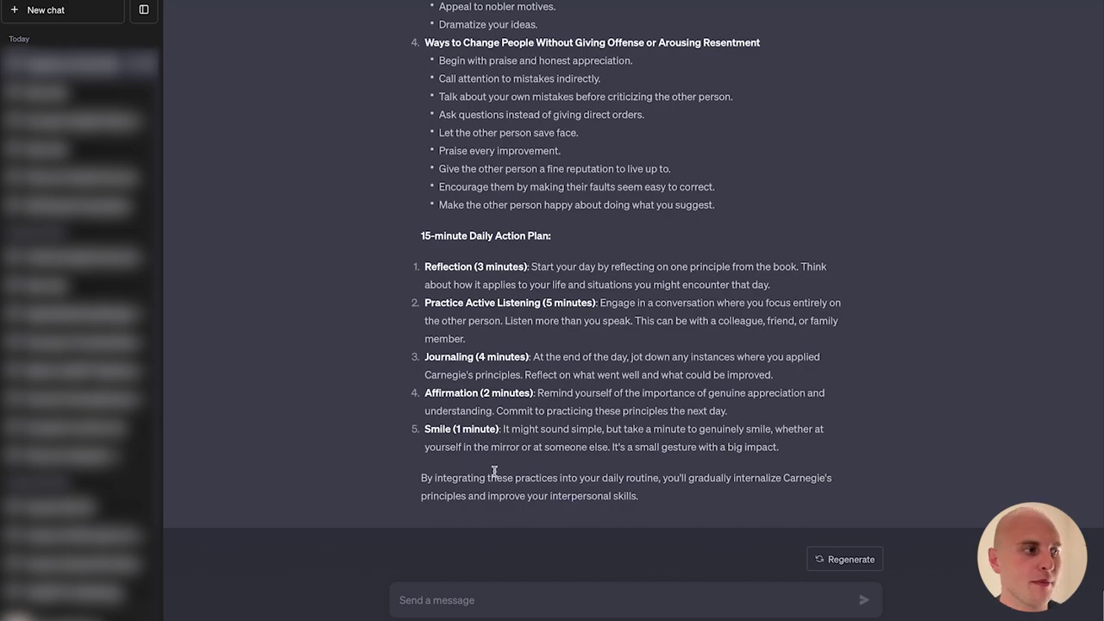
pyautogui.click(400, 599)
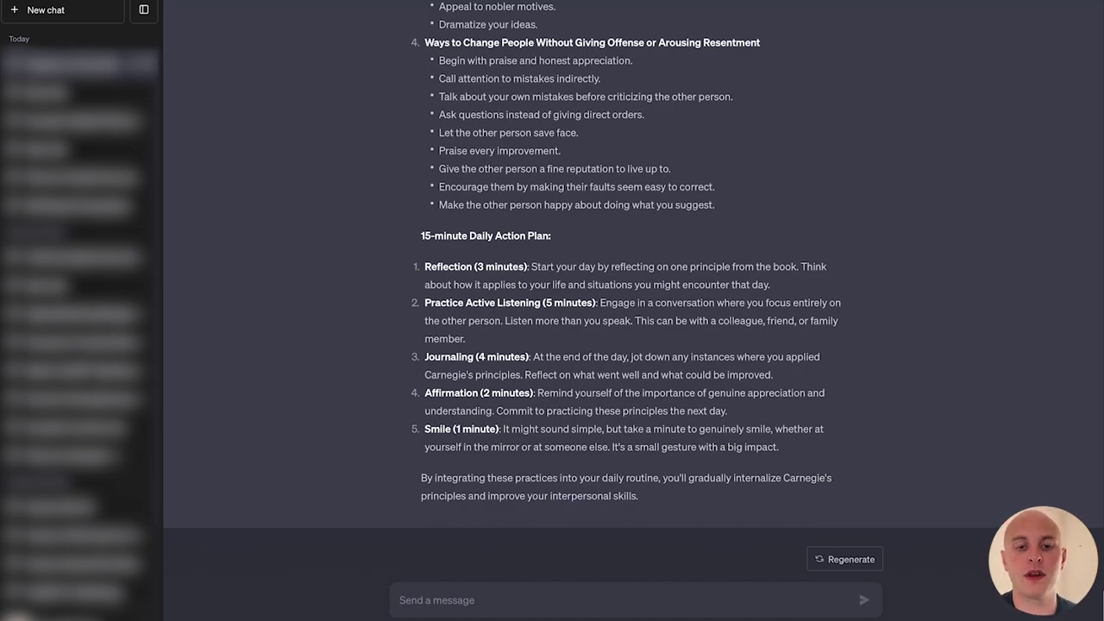
pyautogui.write("Create a home workout plan for 10 minutes per day using only 5 kg dumbbells. I'm a relatively fit 32 year old male with no injury history")
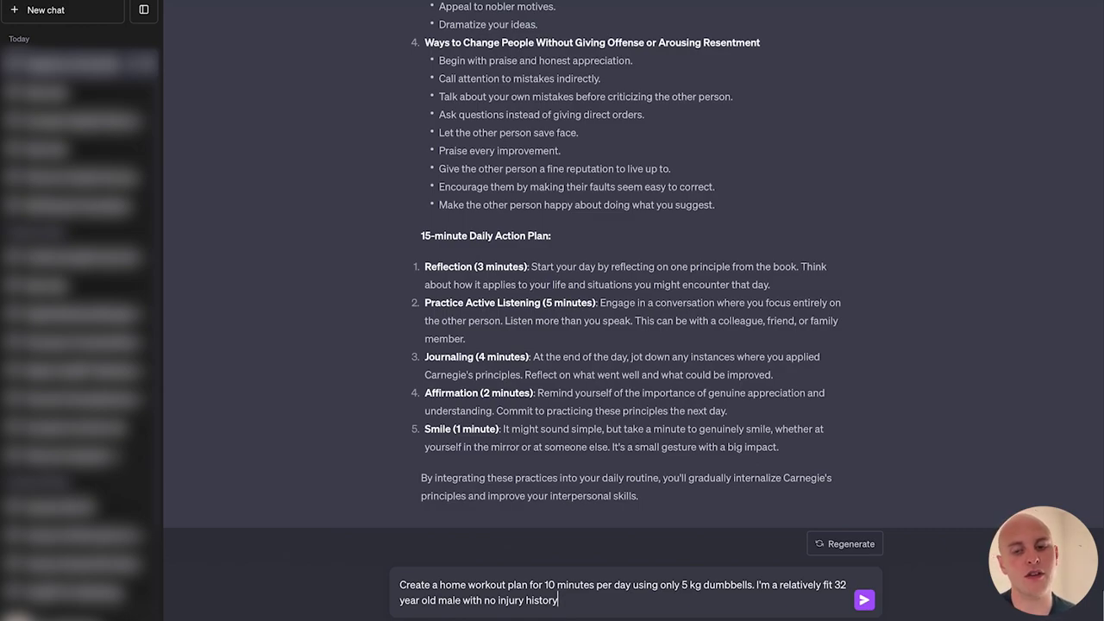
pyautogui.press('Return')
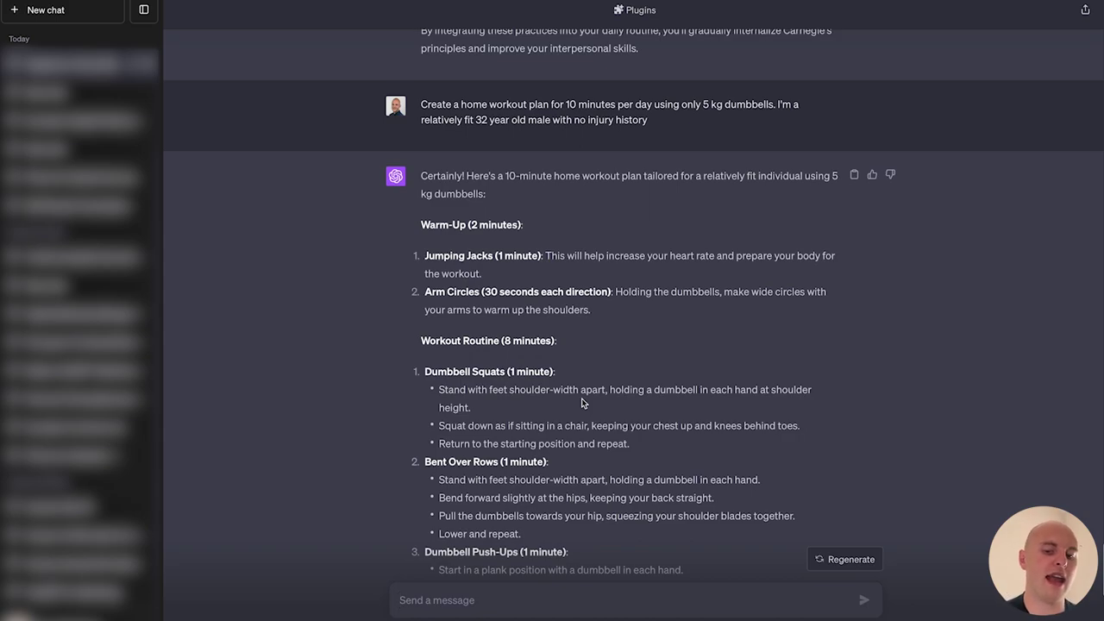
# Send the follow-up question "Can you recommend an exercise to replace dumbbell squats?".
pyautogui.write('Can you recommend an exercise to replace dumbbell squats')
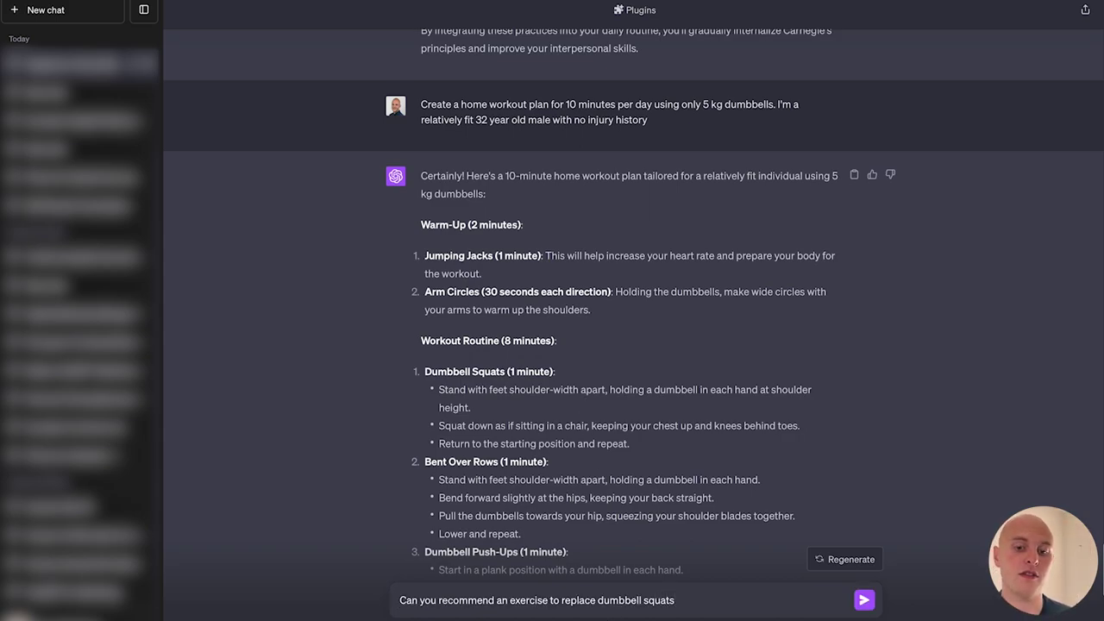
pyautogui.write('?')
pyautogui.press('Return')
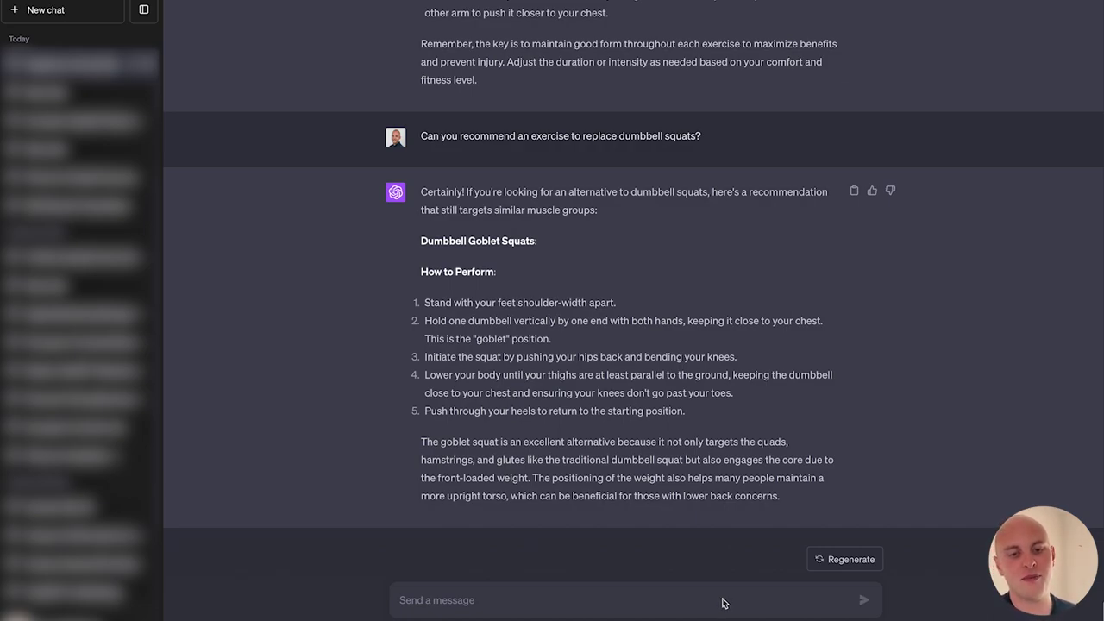
# Ask for a healthy dinner dish that can be made with onion, chicken, shrimp, rice and garlic.
pyautogui.click(723, 599)
pyautogui.write('Can you recommend a healthy dinner dish I could make with these ingredients? Onion, Chicken, Shrimp, Rice, Garlic')
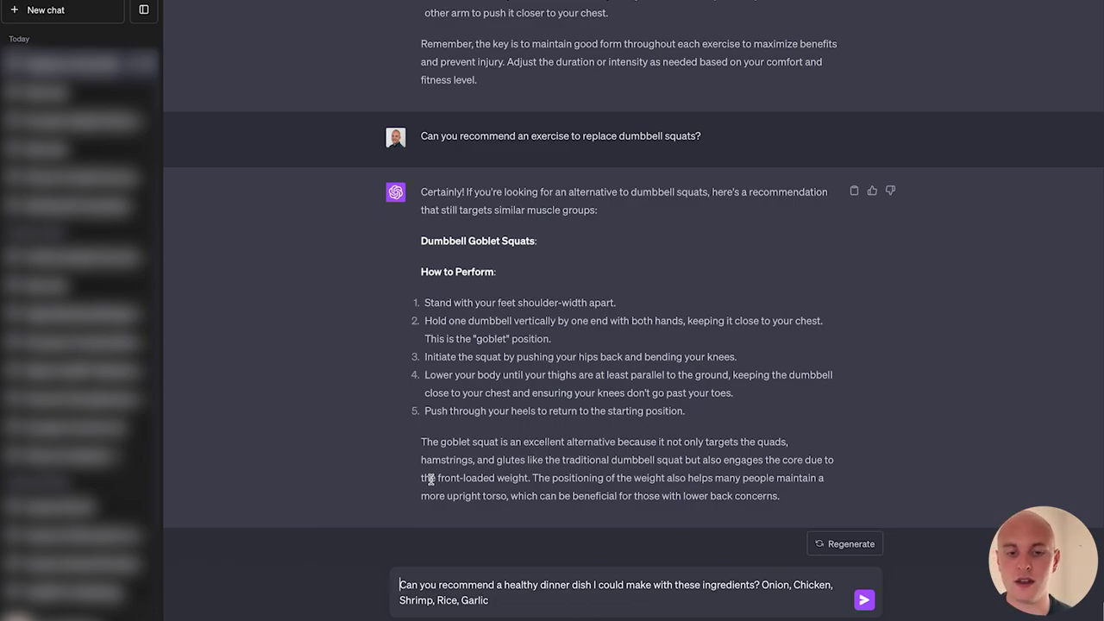
pyautogui.press('Return')
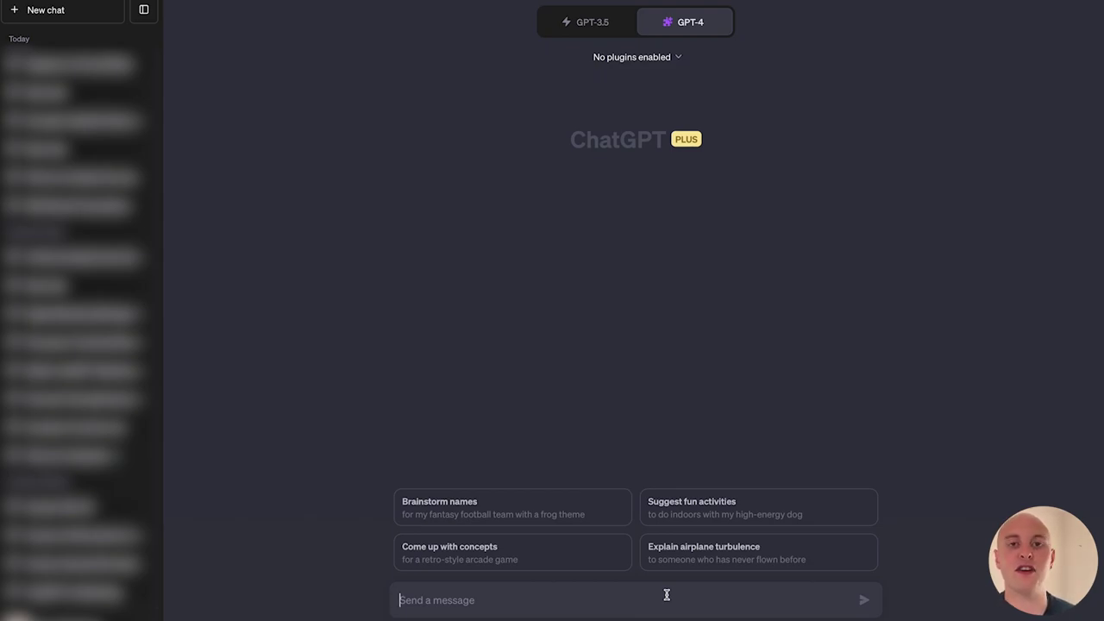
# Request an FAQ list for a 2nd generation Amazon Echo dot and stop the response partway through its generation.
pyautogui.write('Create an FAQ list for a 2nd generation Amazon Echo dot')
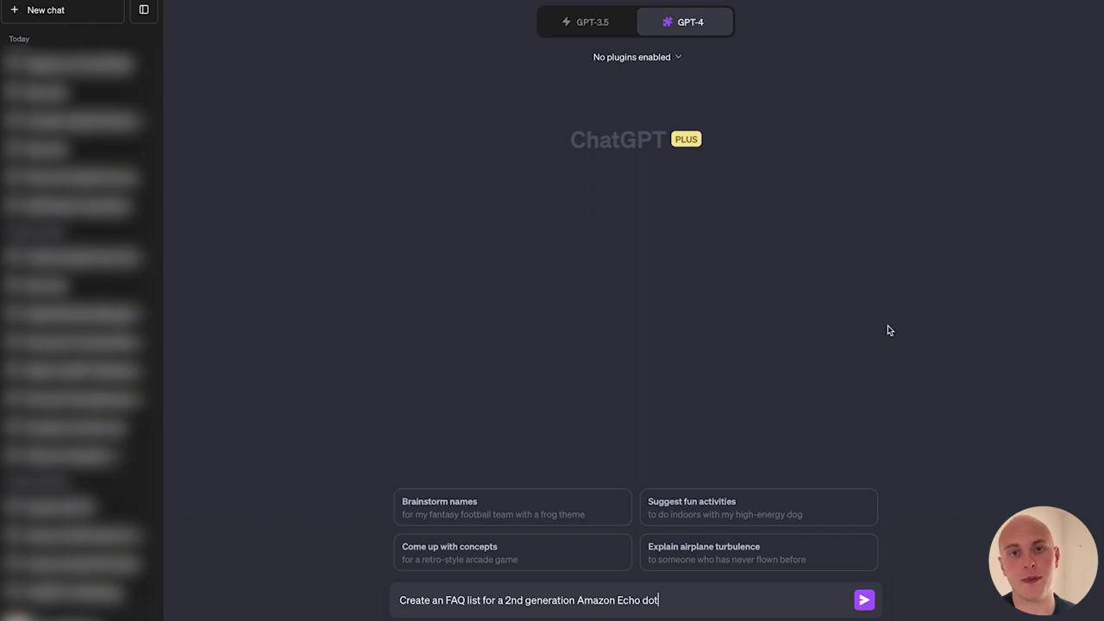
pyautogui.press('Return')
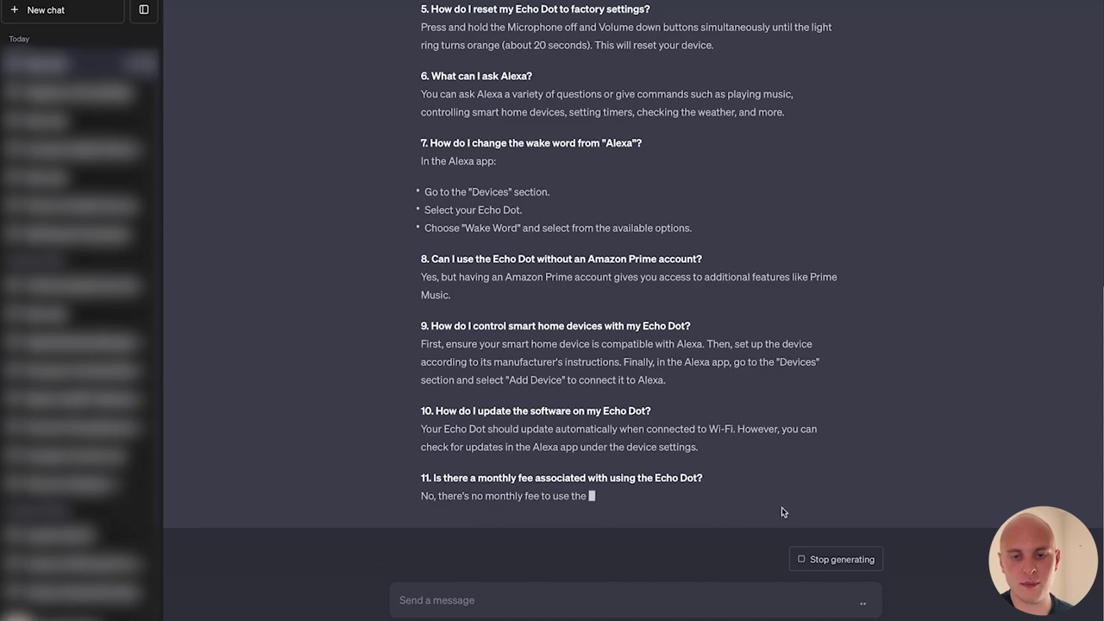
pyautogui.click(828, 561)
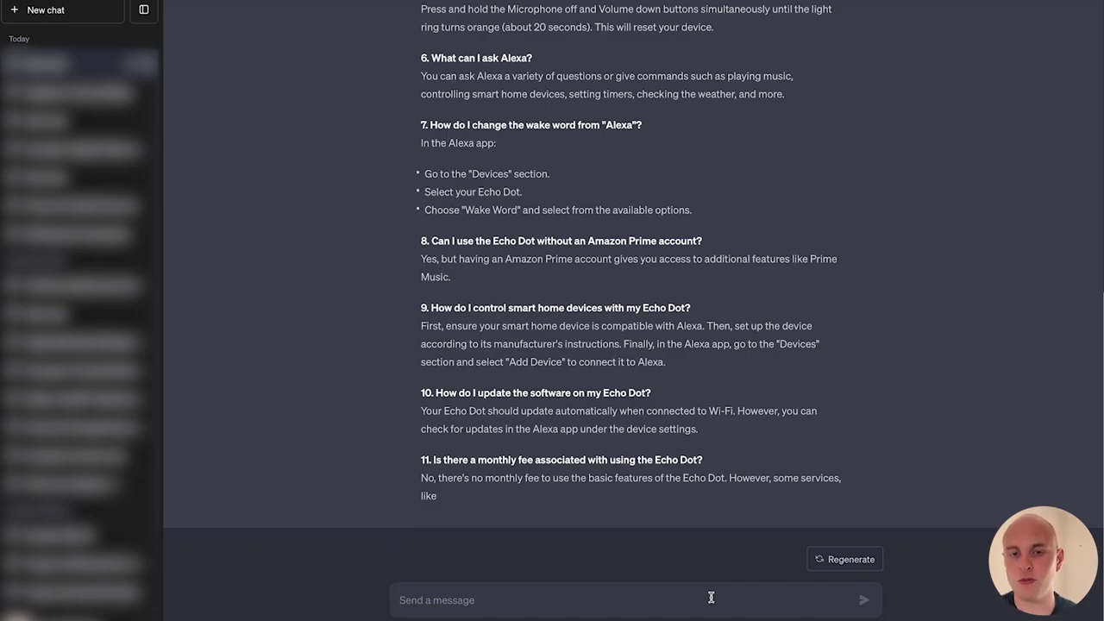
# Send the follow-up prompt "Create a Facebook post for each FAQ. Use a whitty style to engage the audience.".
pyautogui.hotkey('ctrl', 'v')
pyautogui.press('BackSpace')
pyautogui.press('BackSpace')
pyautogui.press('BackSpace')
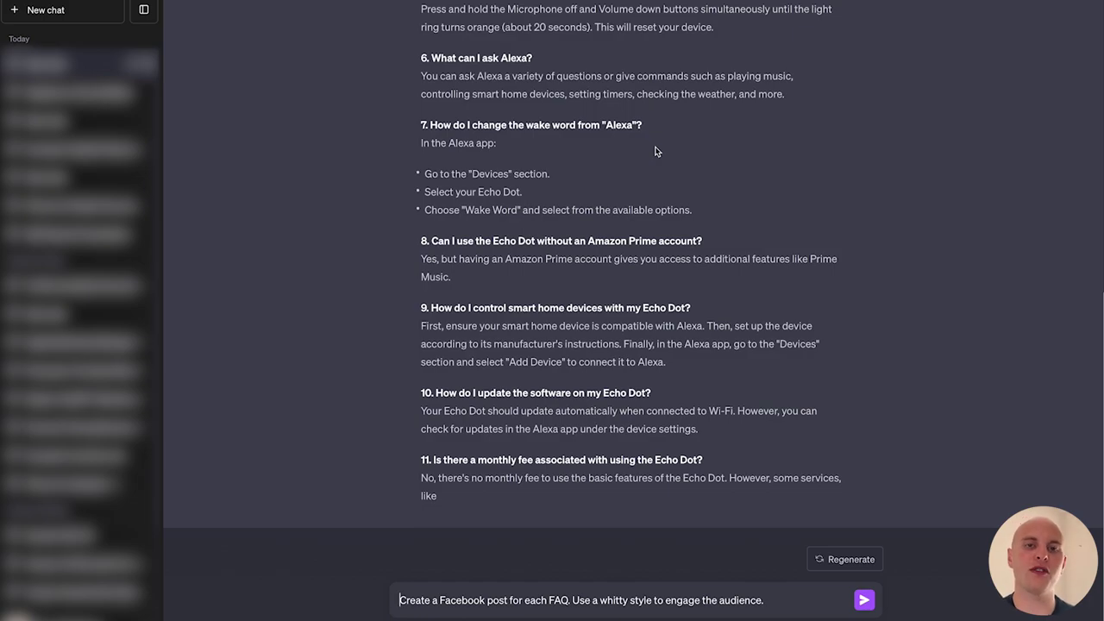
pyautogui.press('Return')
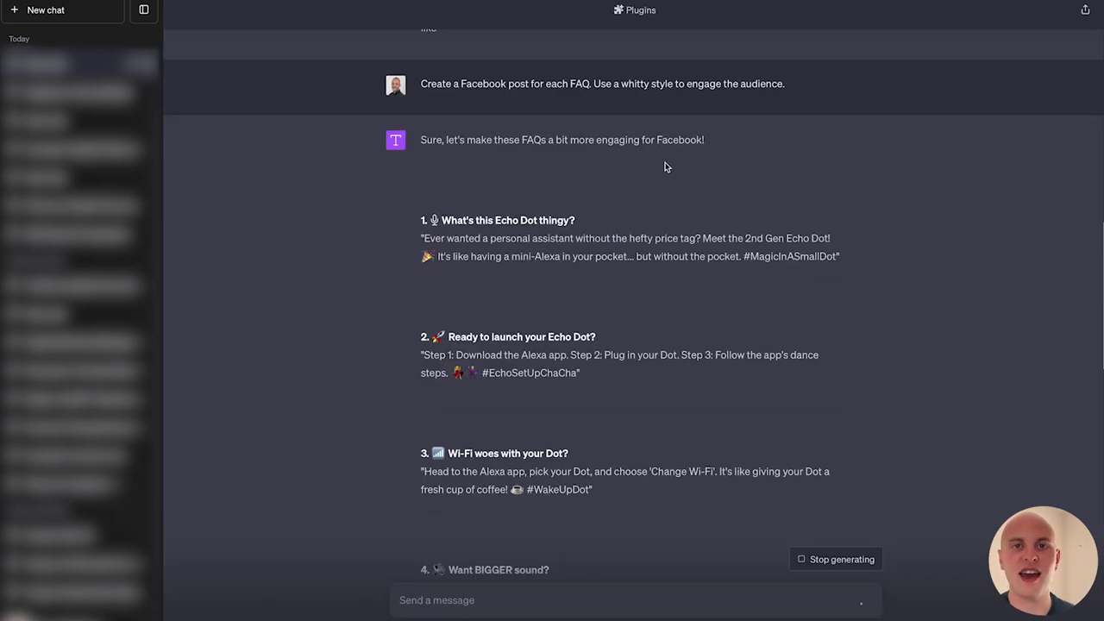